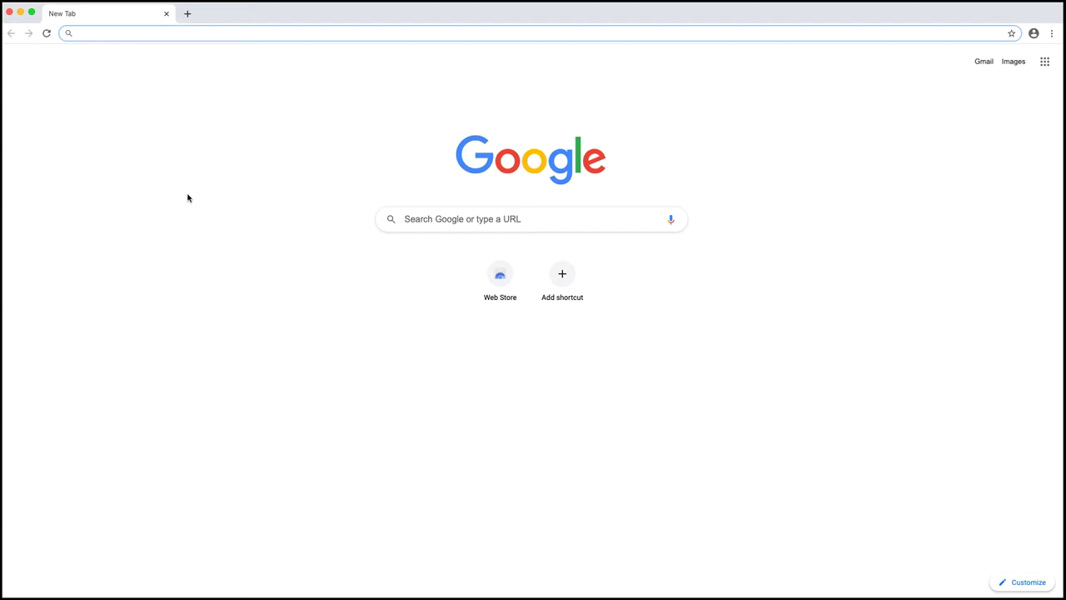
Go from securityonion.net via Software to the GitHub ISO verification page and dismiss the banner.
text(http://securityonion.net/)
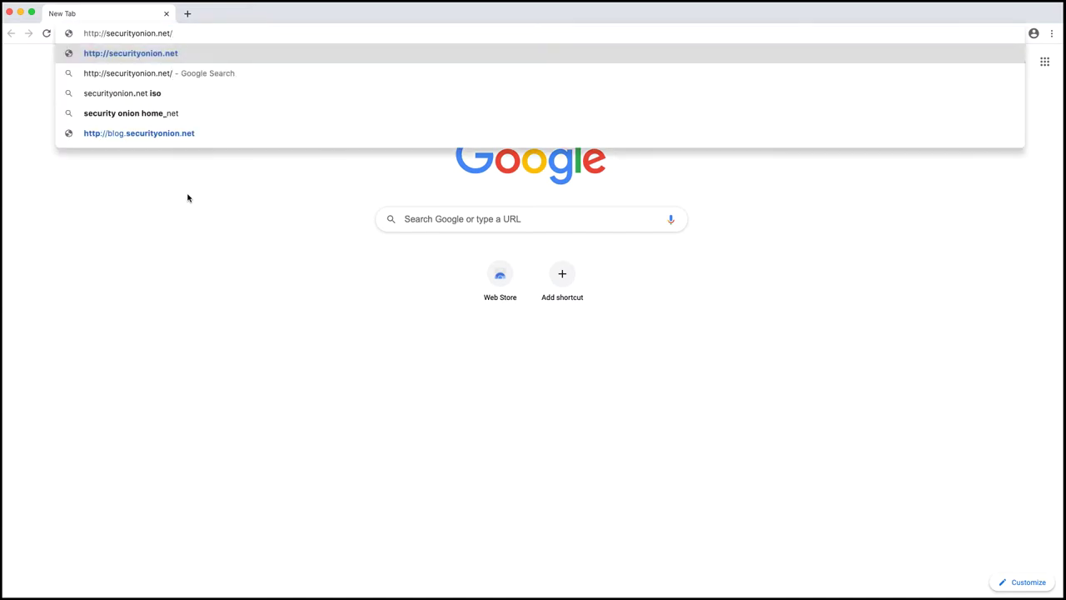
key(Return)
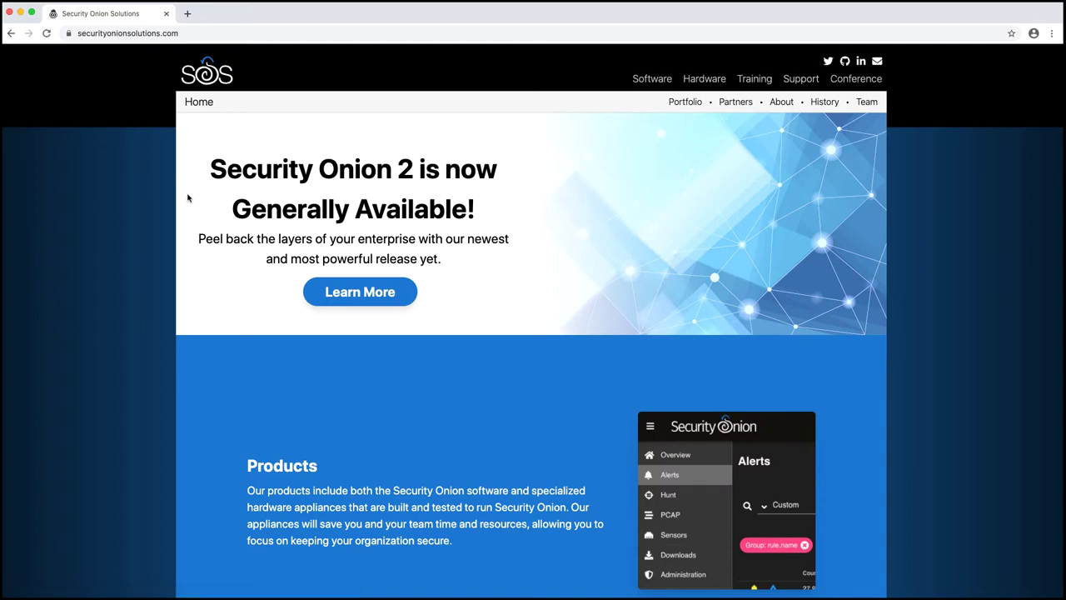
click(652, 79)
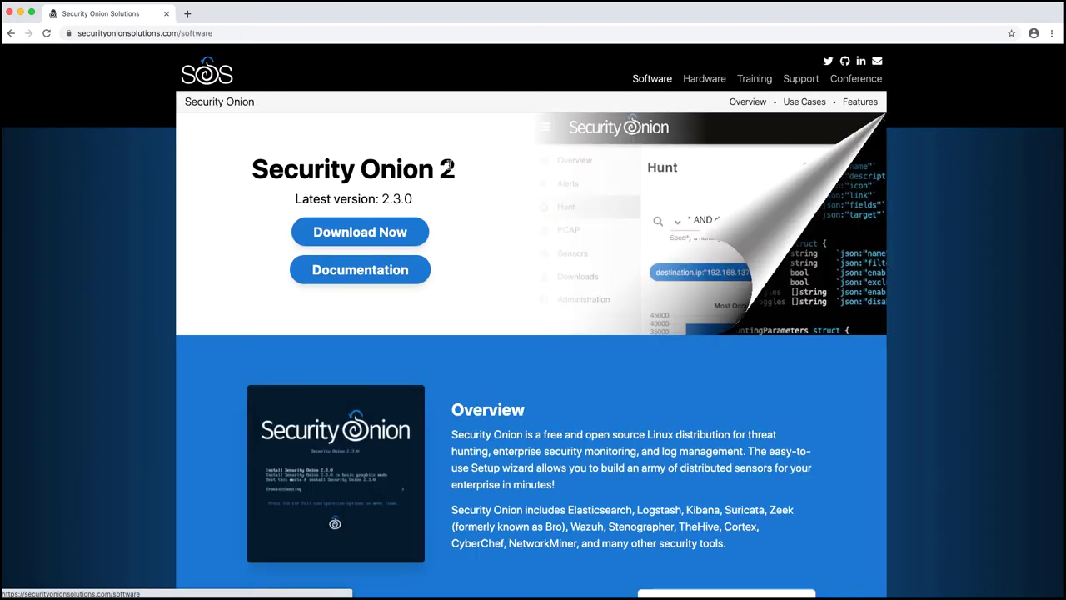
click(386, 232)
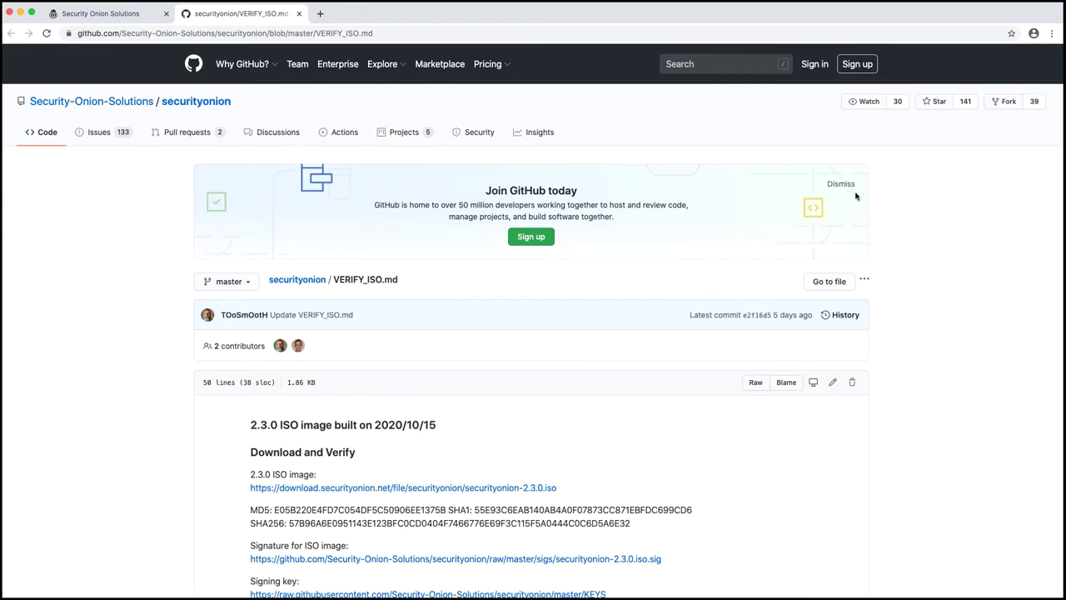
click(850, 183)
Zoom the verification page to 125% and scroll down to the ISO link.
click(1051, 33)
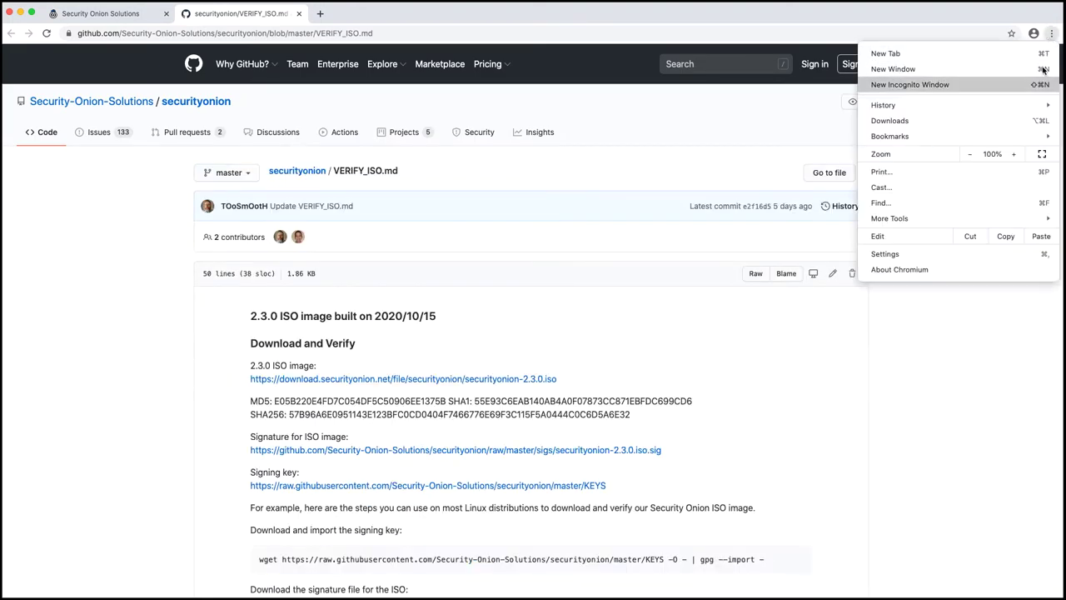
click(1015, 155)
click(1015, 154)
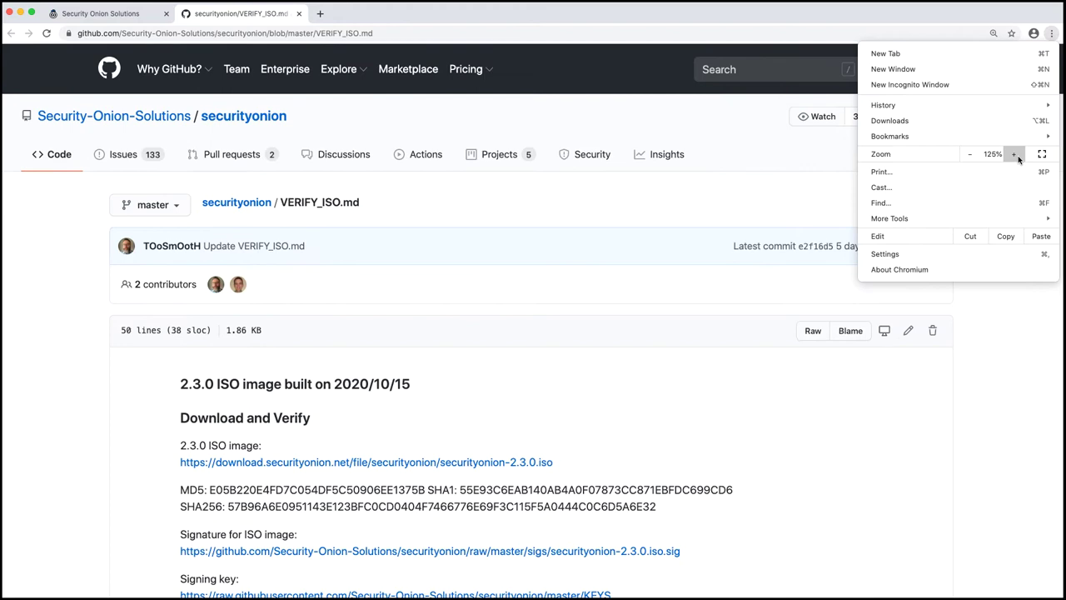
click(614, 202)
scroll(613, 203, down, 5)
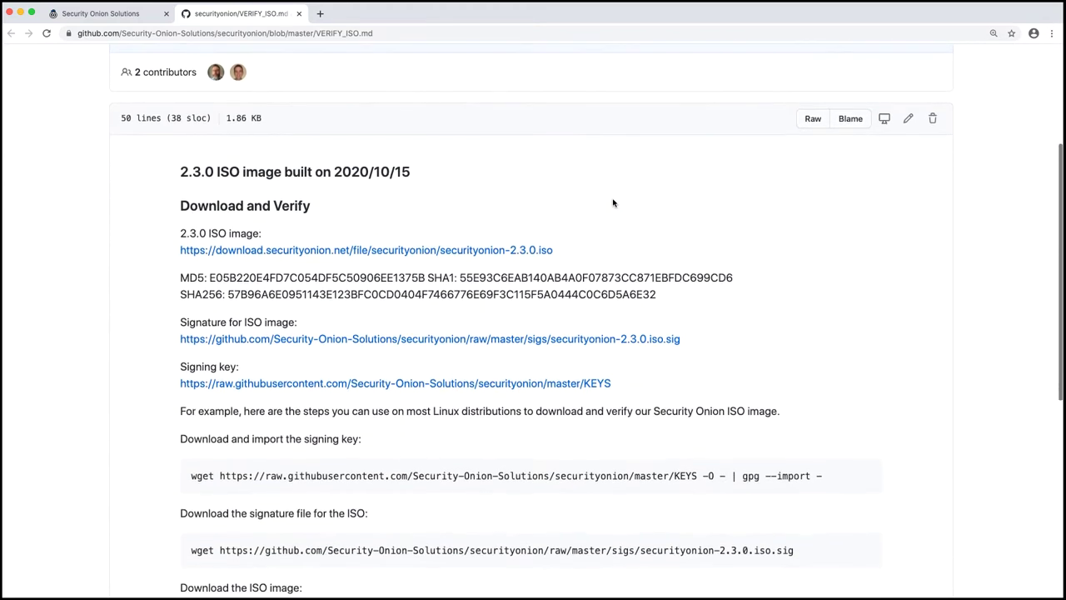
scroll(613, 202, down, 2)
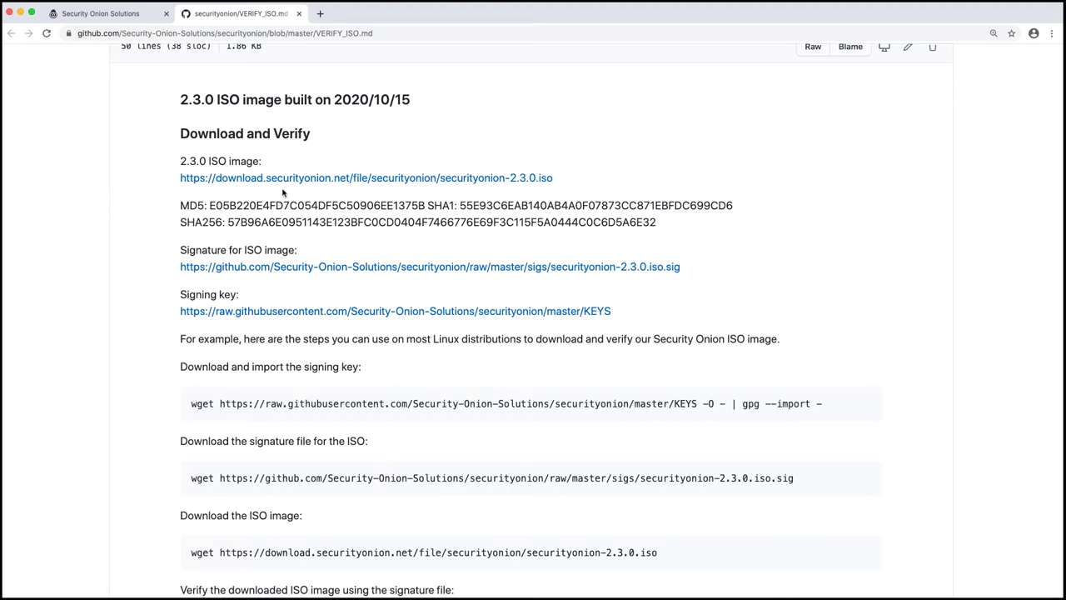
Download securityonion-2.3.0.iso and scroll through the gpg verification instructions.
click(285, 181)
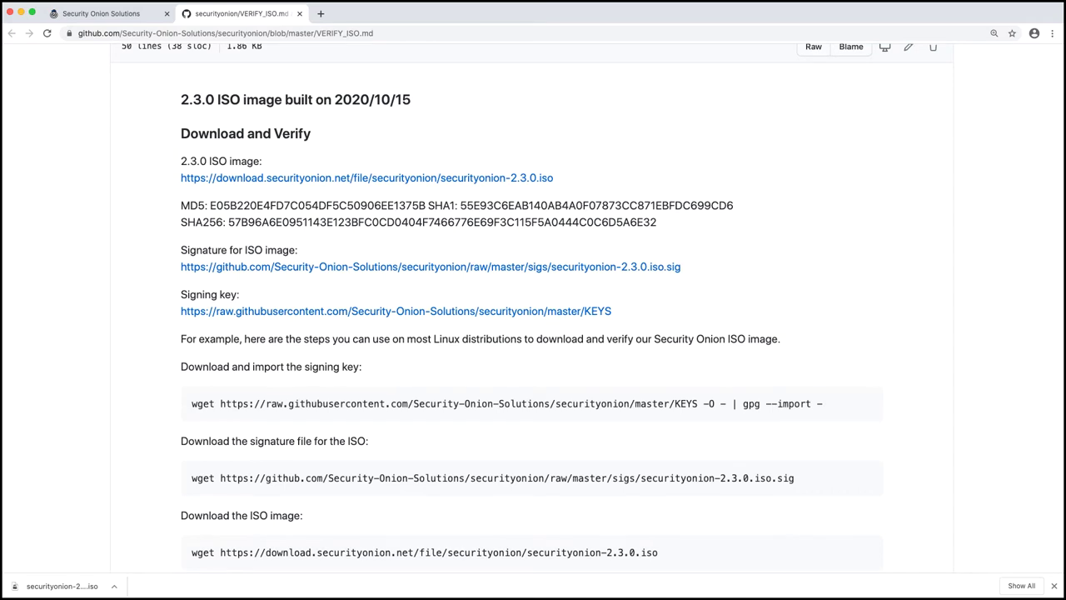
scroll(106, 144, down, 2)
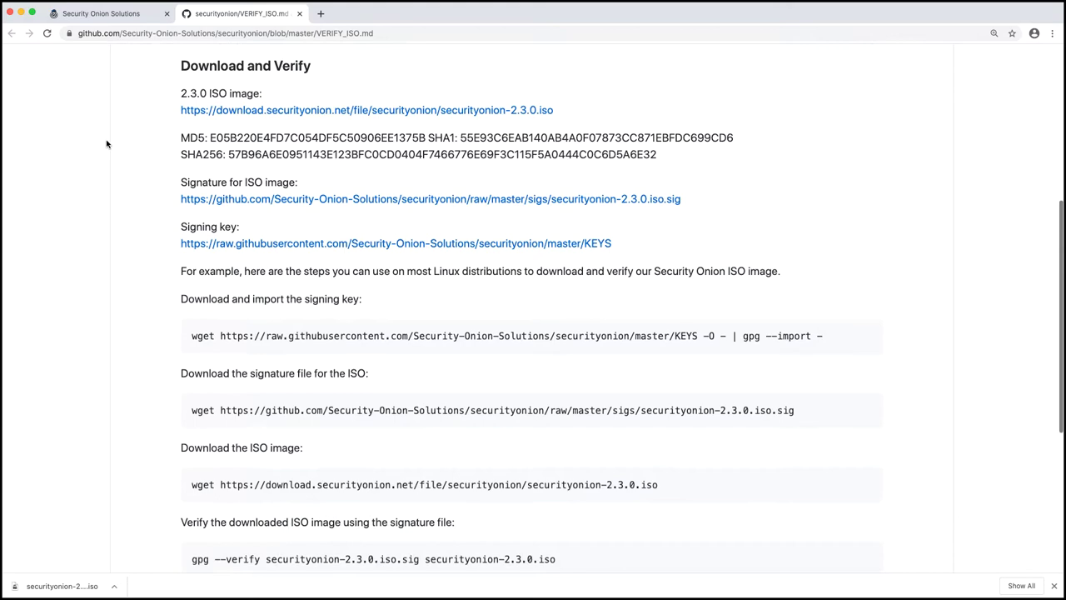
scroll(106, 144, down, 5)
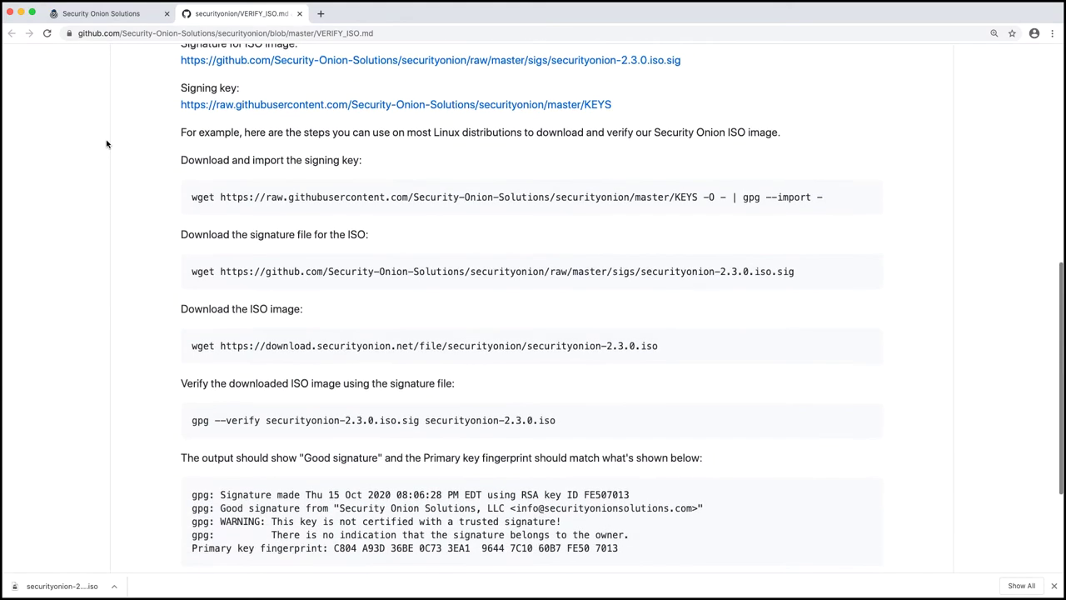
scroll(106, 144, down, 2)
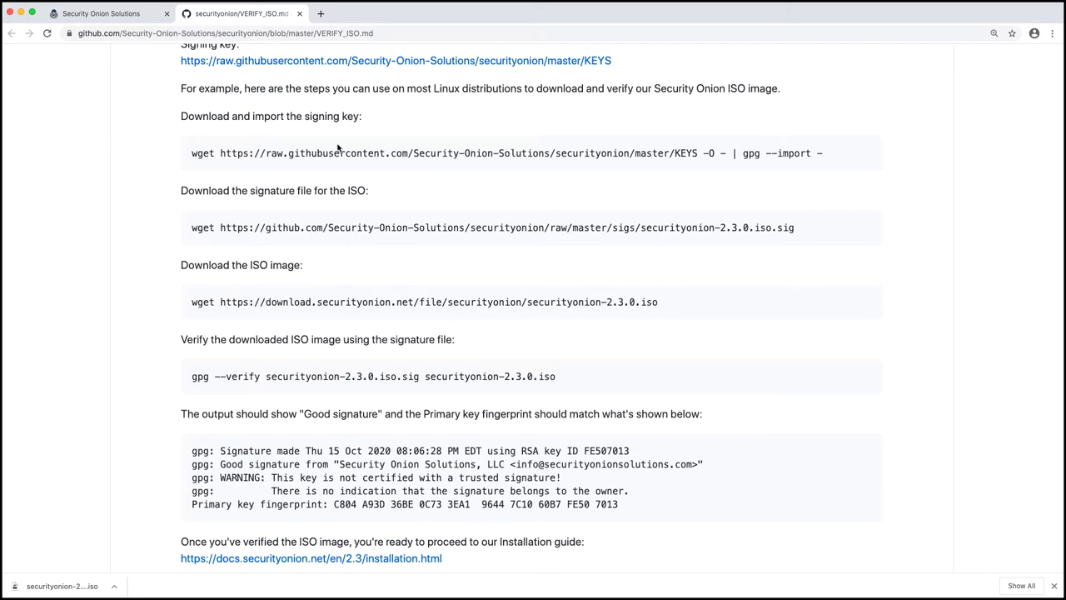
Copy the signing-key import command from the page and run it in Terminal.
triple_click(267, 153)
key(super+c)
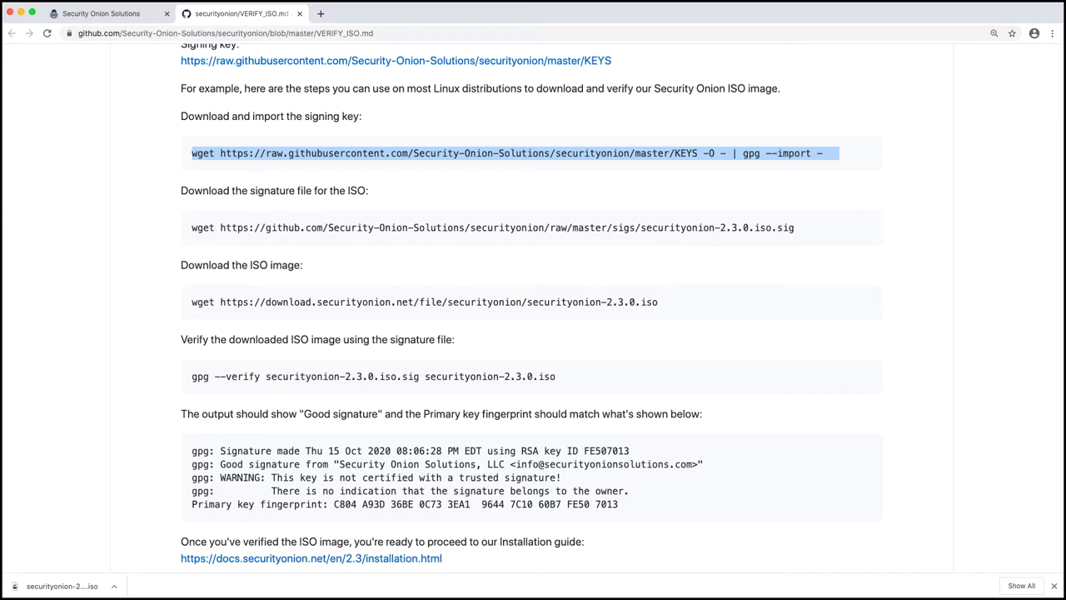
key(super+Tab)
key(super+v)
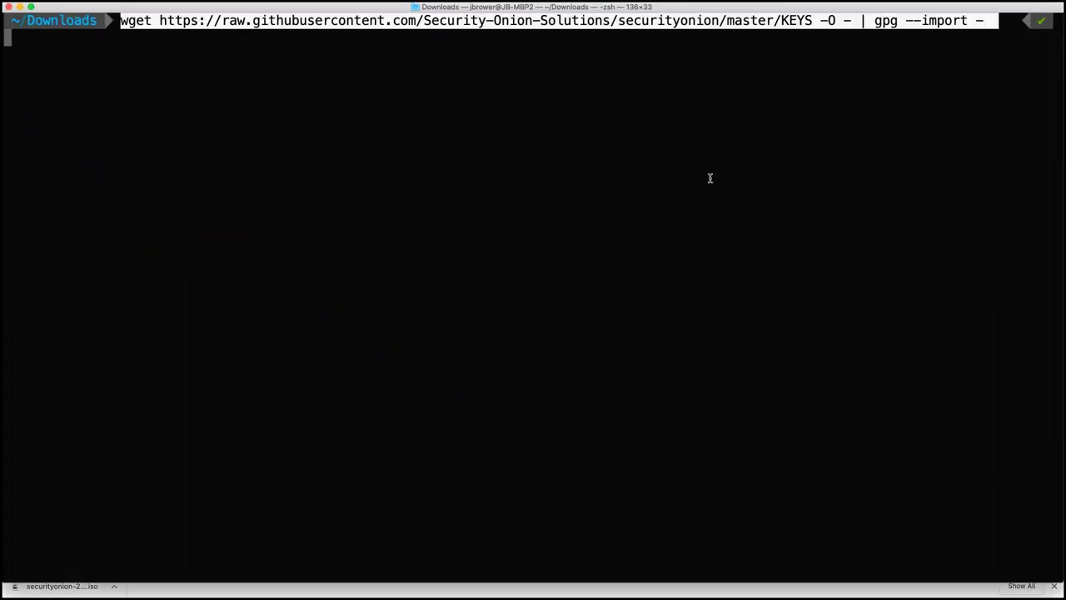
key(Return)
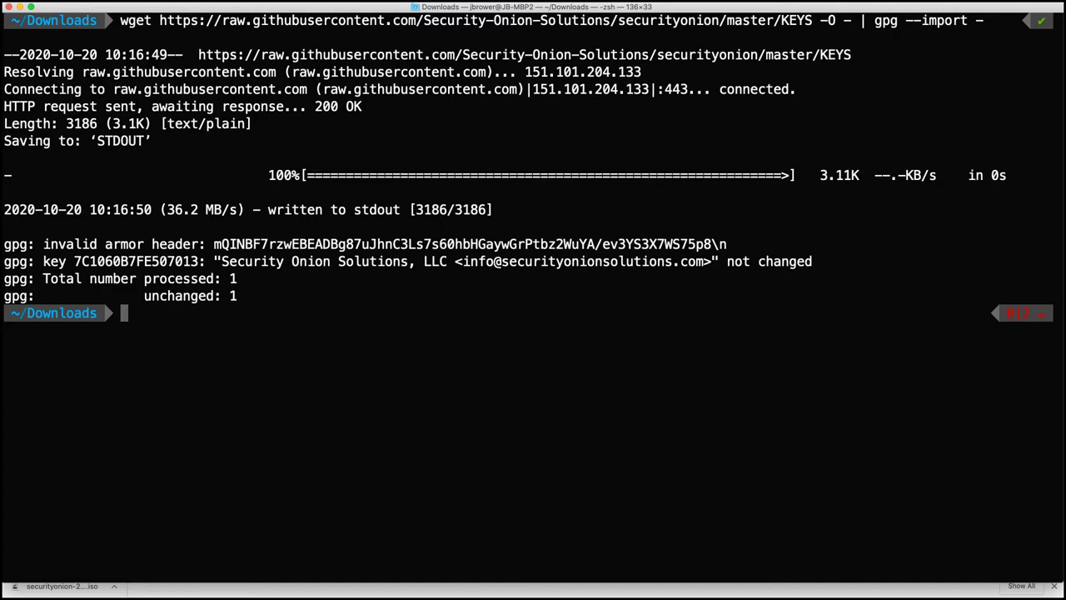
Run the wget command that saves securityonion-2.3.0.iso.sig into Downloads.
click(19, 8)
scroll(315, 220, down, 1)
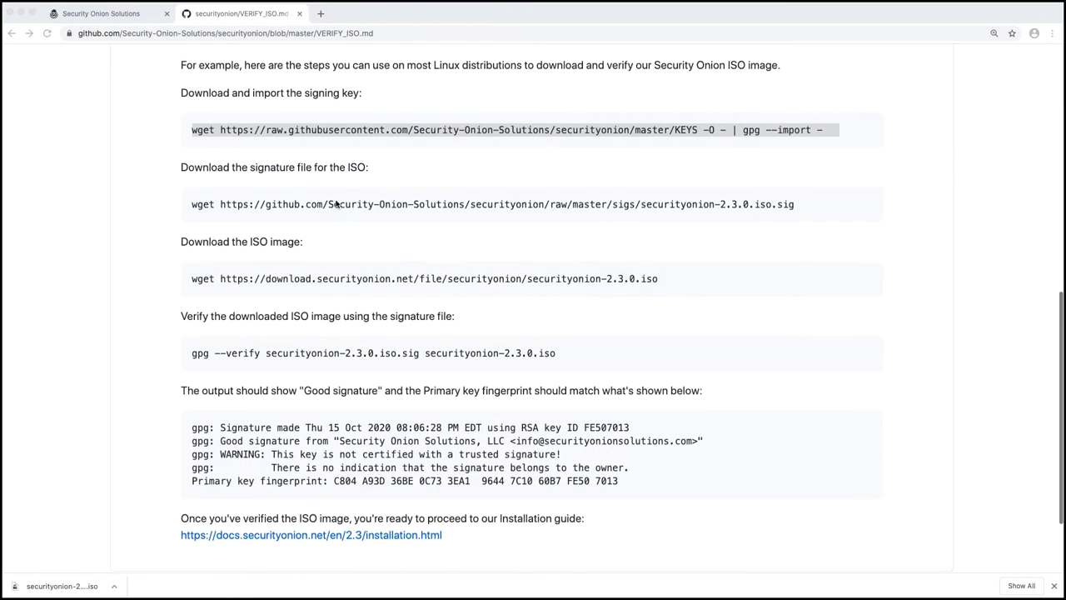
triple_click(340, 203)
key(super+c)
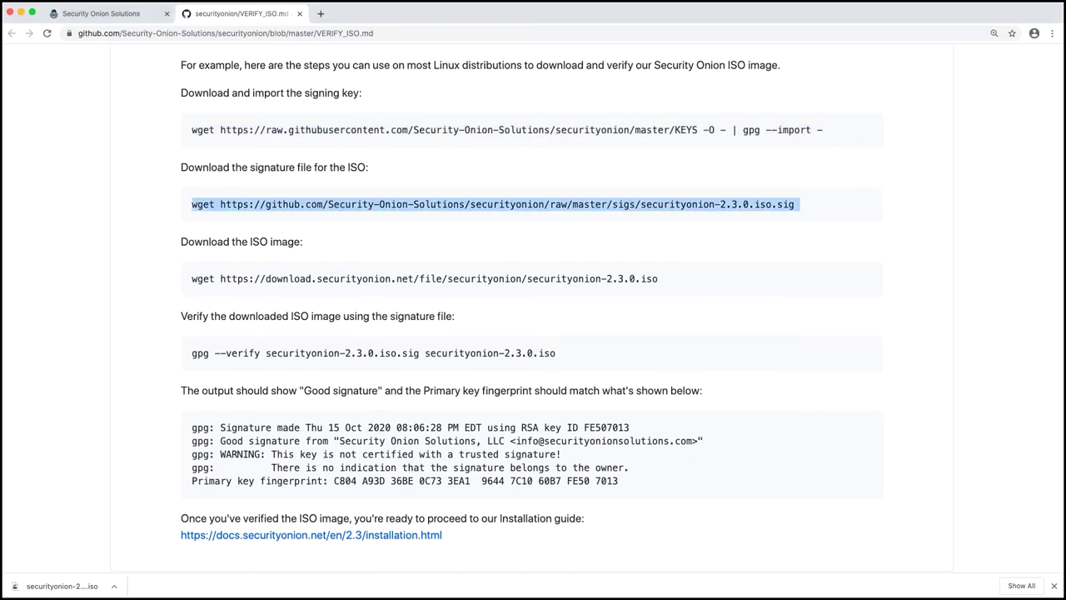
click(733, 596)
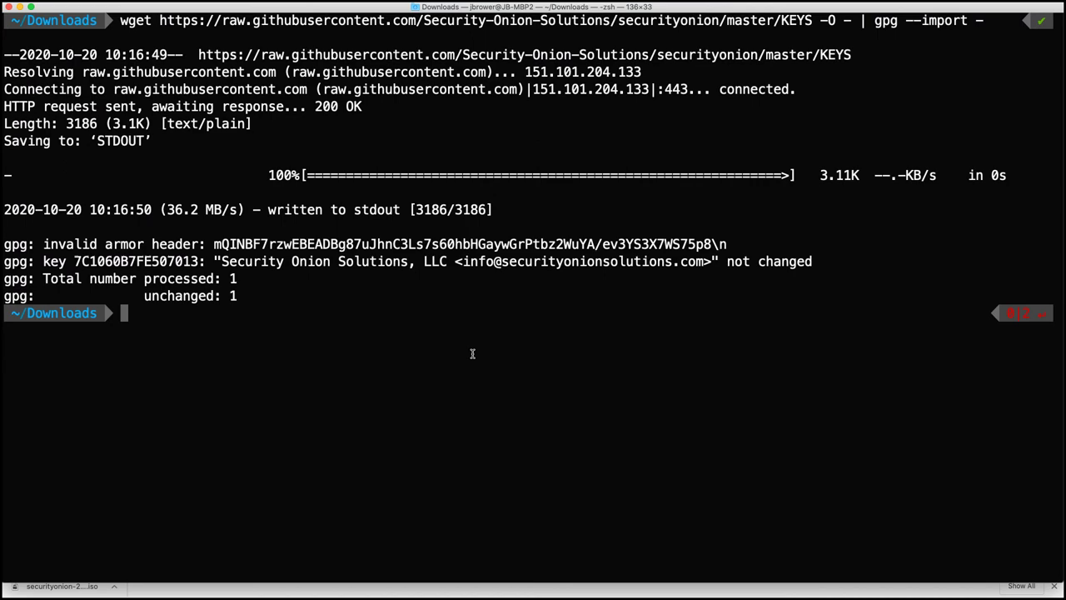
key(super+v)
key(Return)
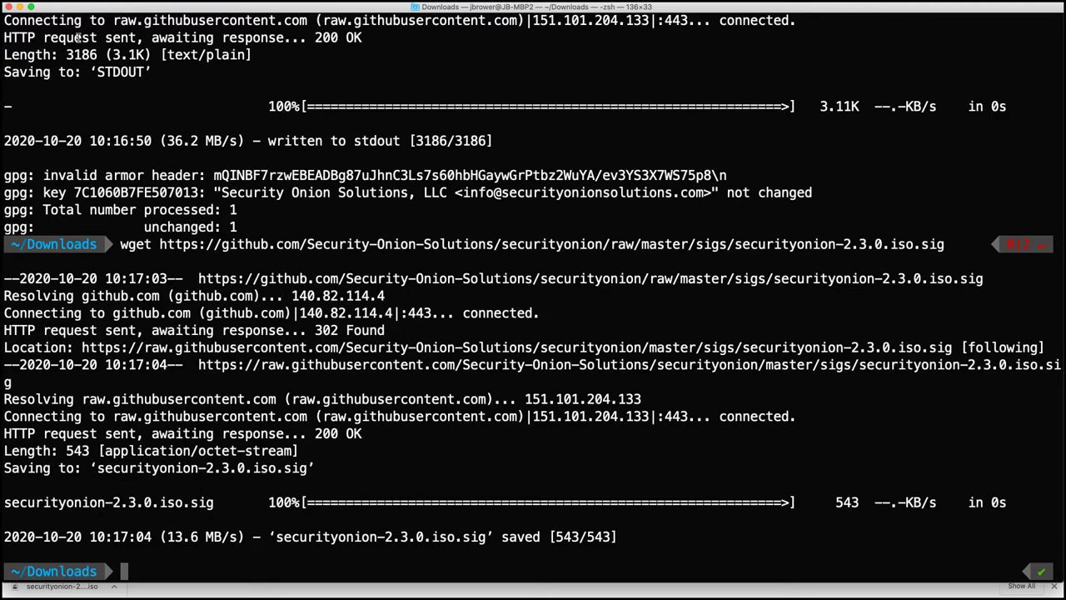
Select and copy the gpg --verify command from the instructions page.
click(21, 8)
scroll(383, 179, down, 2)
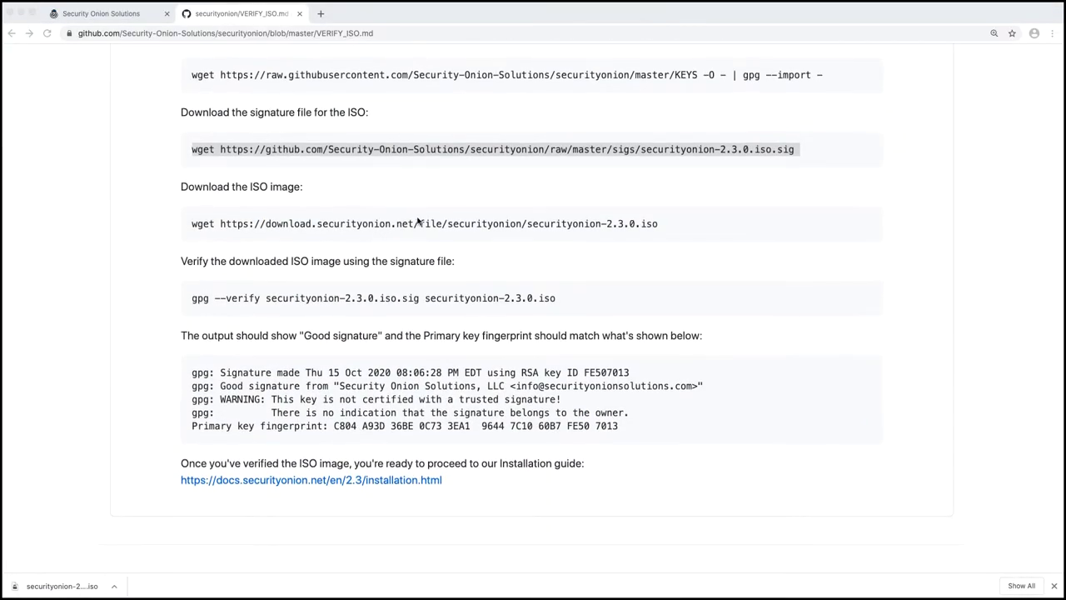
click(317, 302)
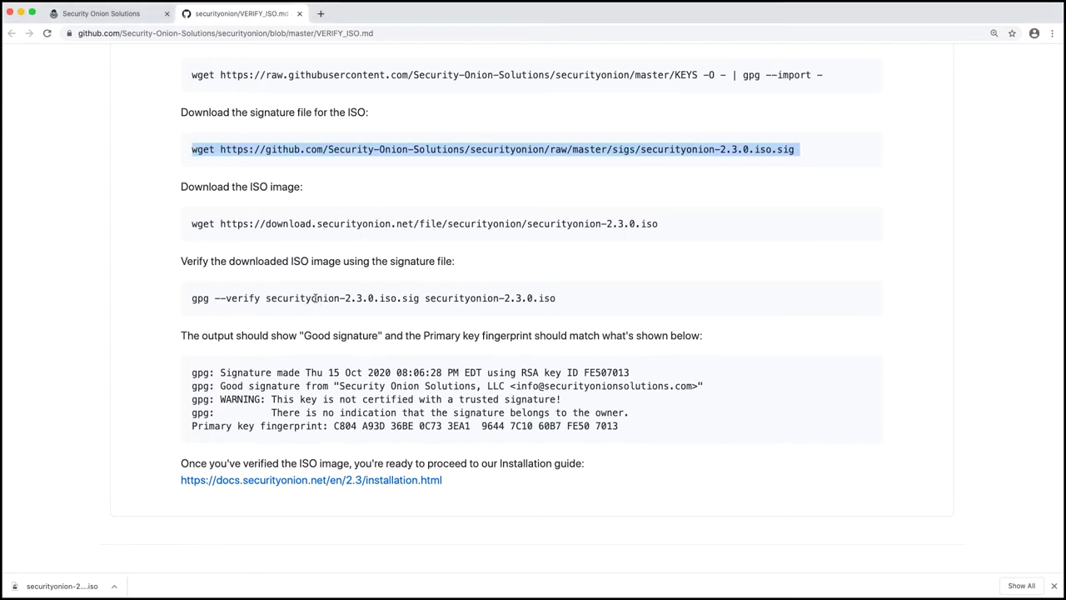
triple_click(316, 300)
key(super+c)
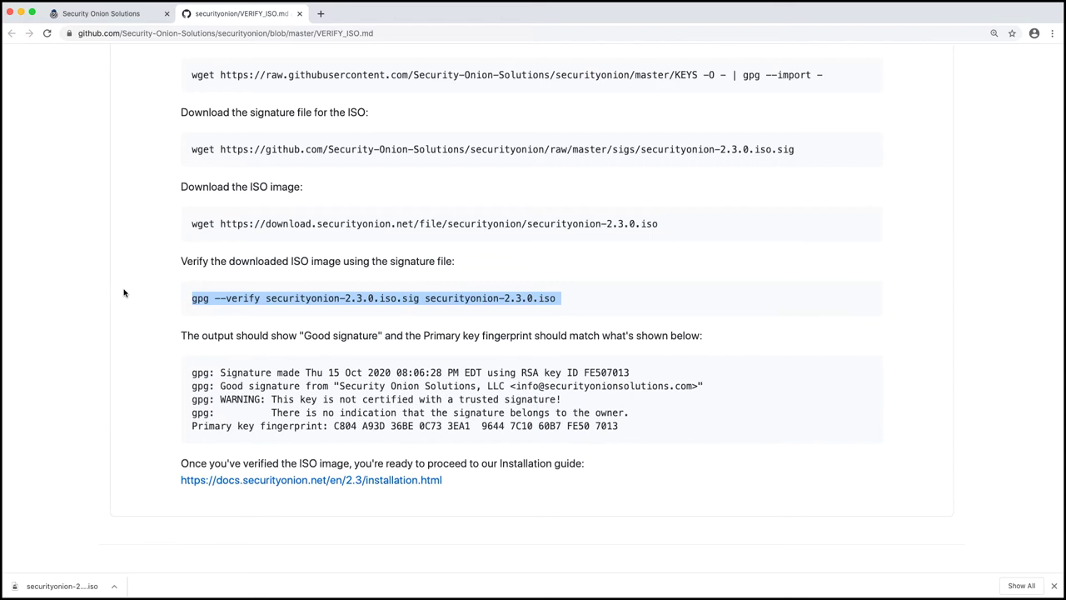
Highlight the expected Good signature line and the end of the expected fingerprint.
scroll(123, 293, down, 2)
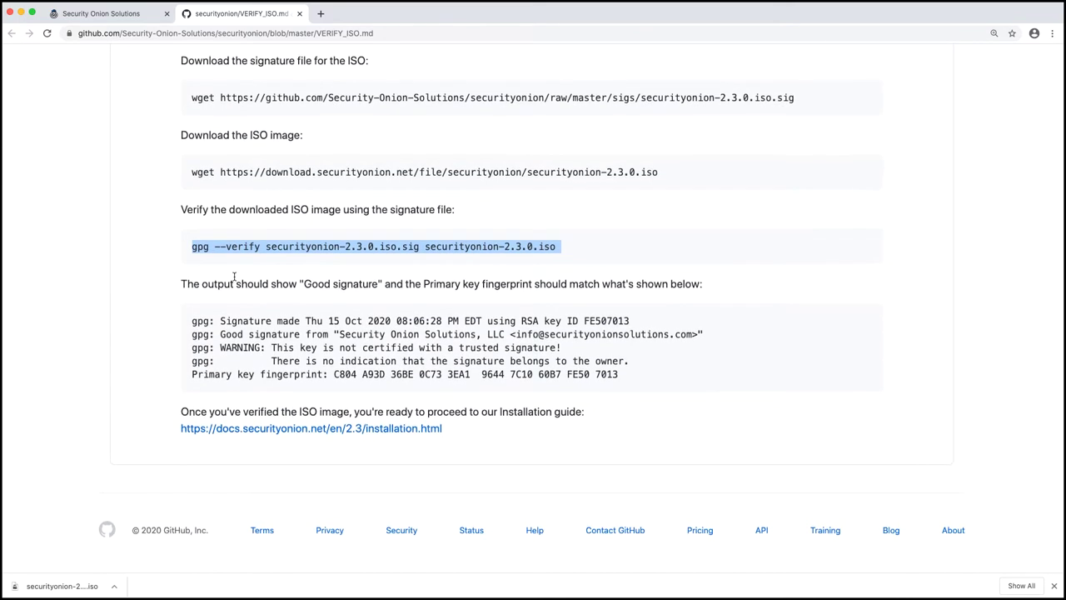
click(256, 284)
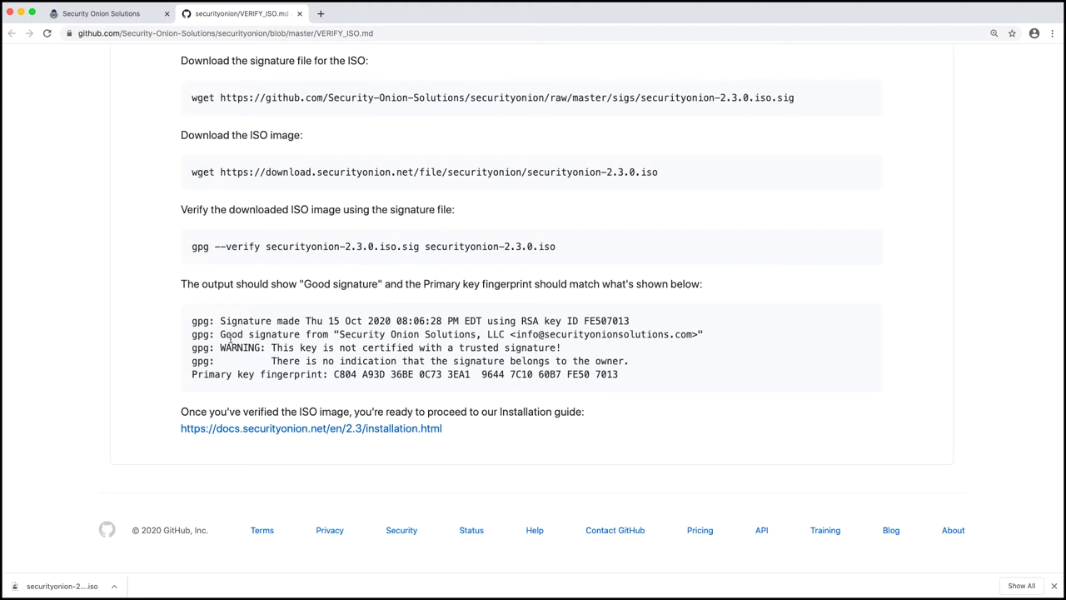
drag(220, 334, 476, 334)
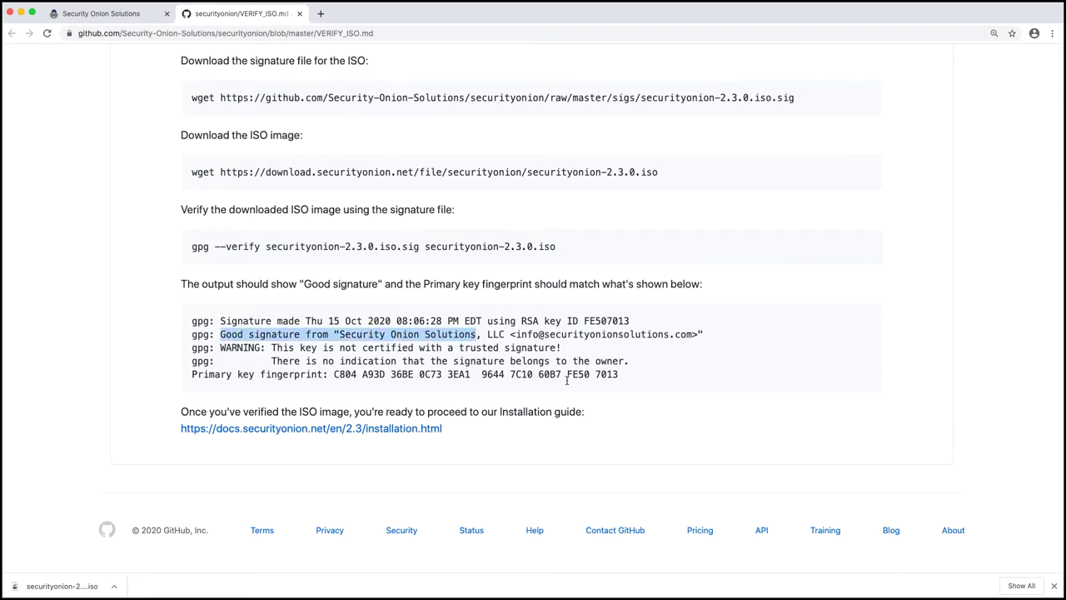
drag(566, 375, 633, 378)
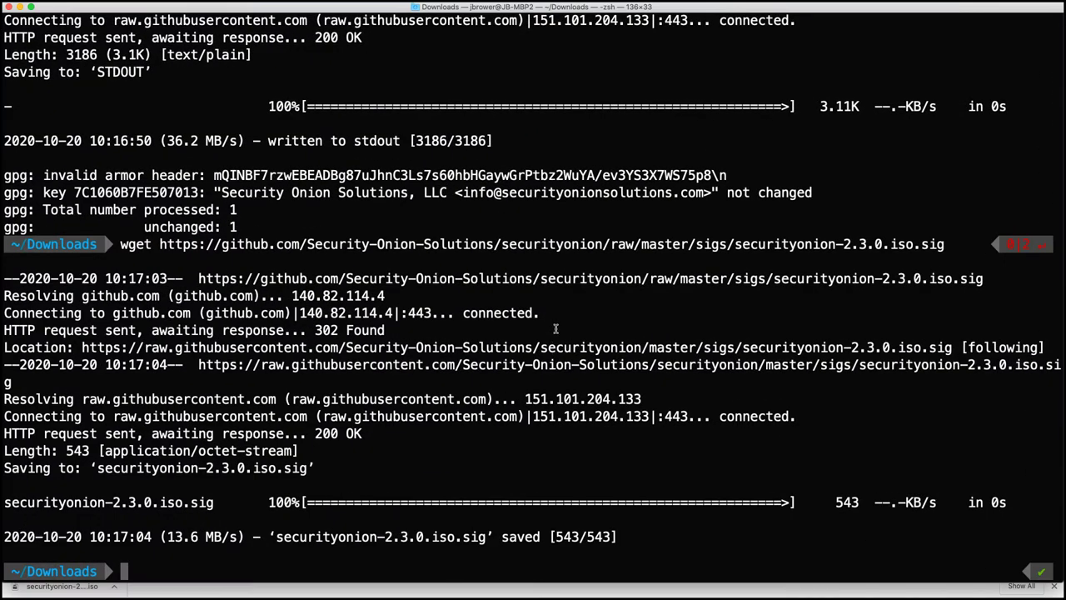
Clear the Terminal screen with the clear command.
text(cd)
key(BackSpace)
text(lear)
key(Return)
Run gpg --verify on the ISO and highlight 'Good signature' and fingerprint block FE50 7013.
key(super+v)
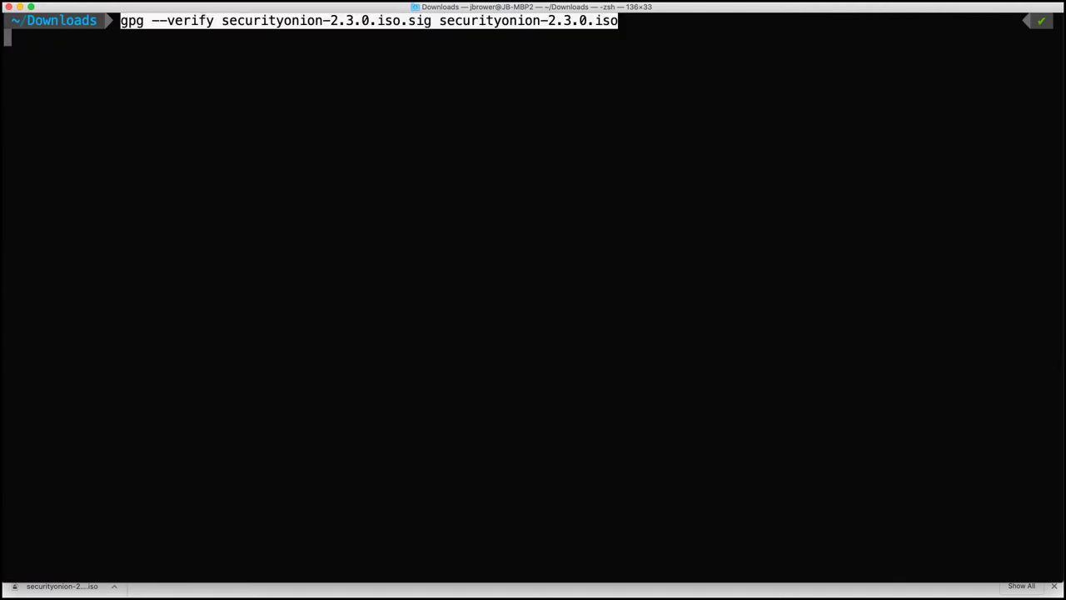
key(Return)
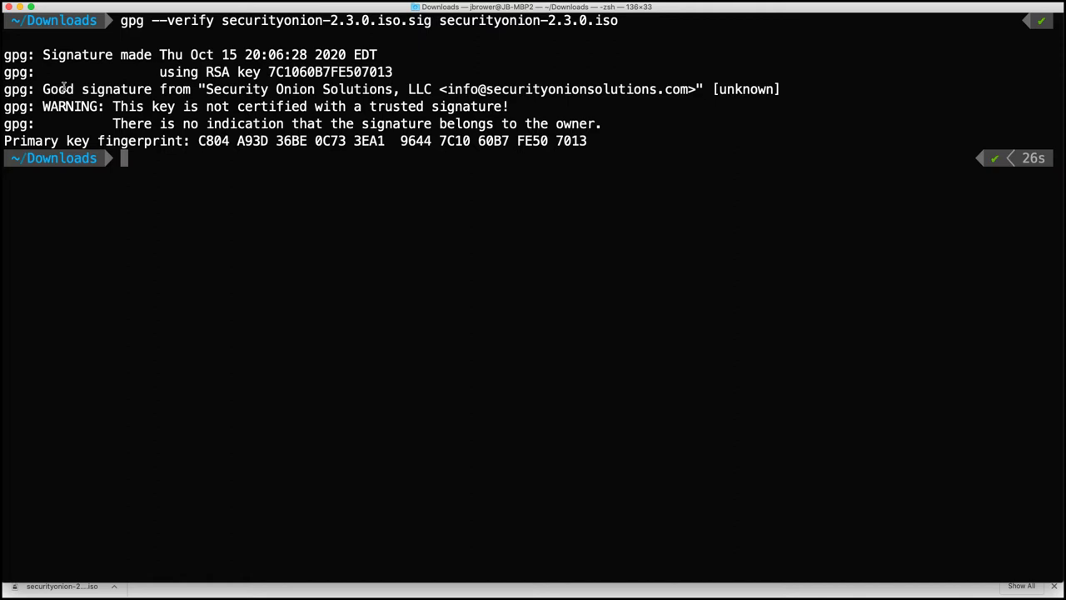
drag(41, 90, 178, 89)
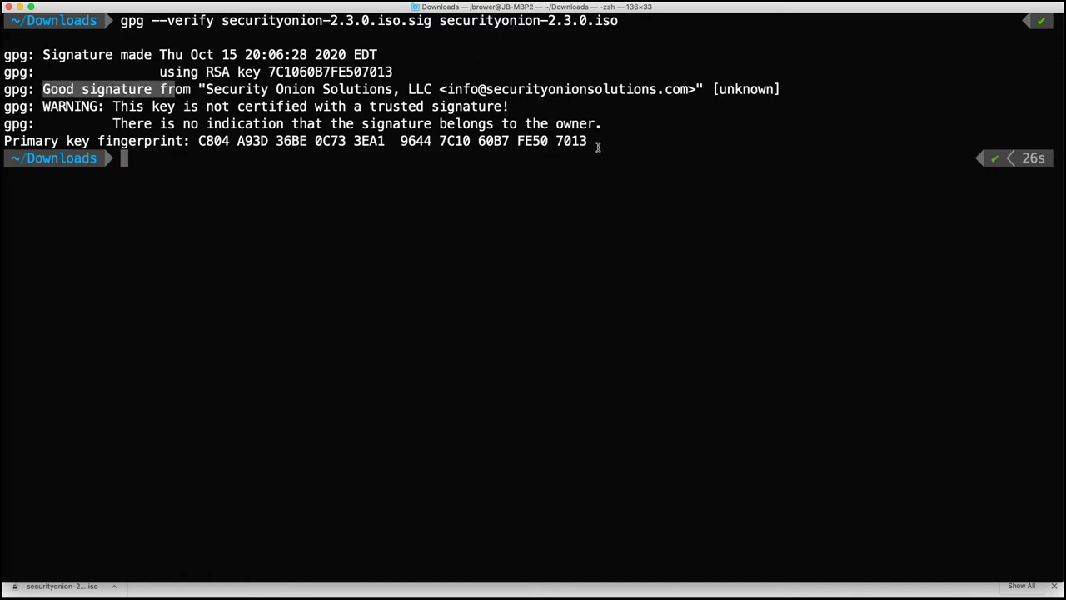
drag(515, 142, 598, 142)
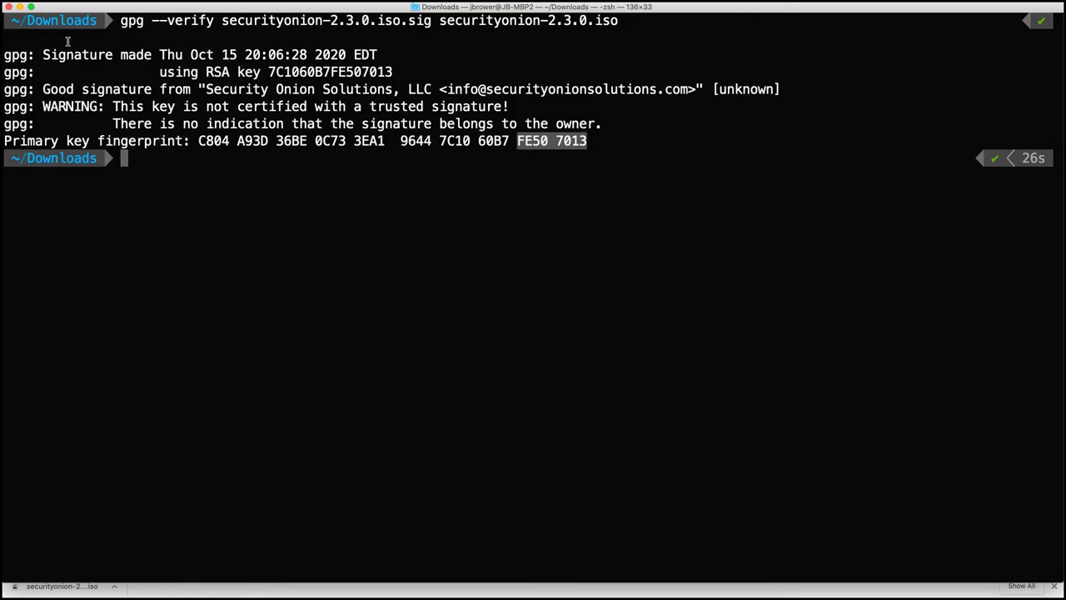
Open the installation.html guide from the verification page and zoom it to 150%.
click(19, 6)
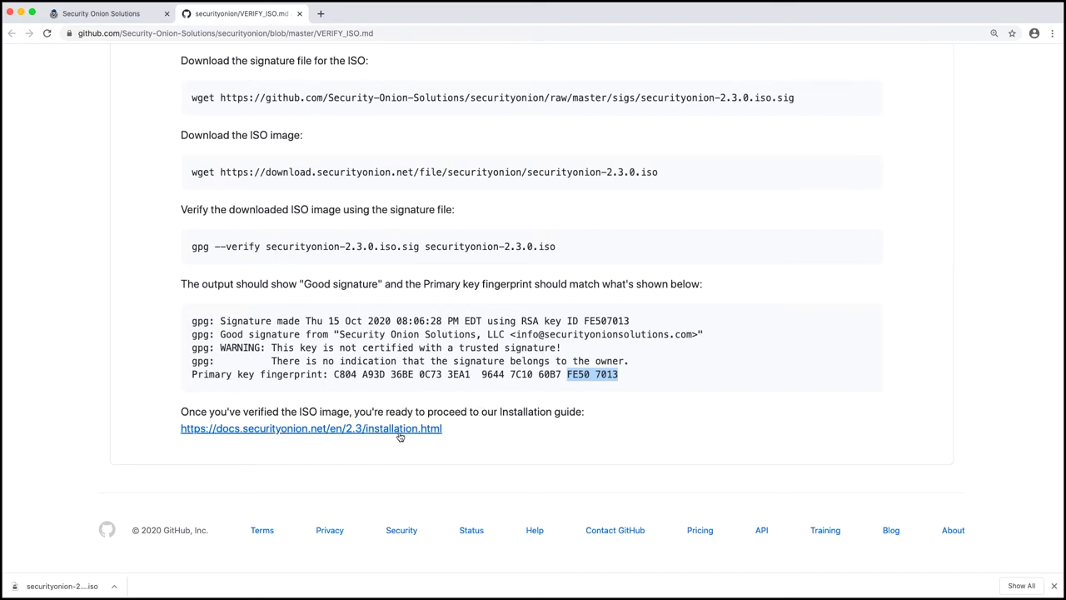
click(397, 430)
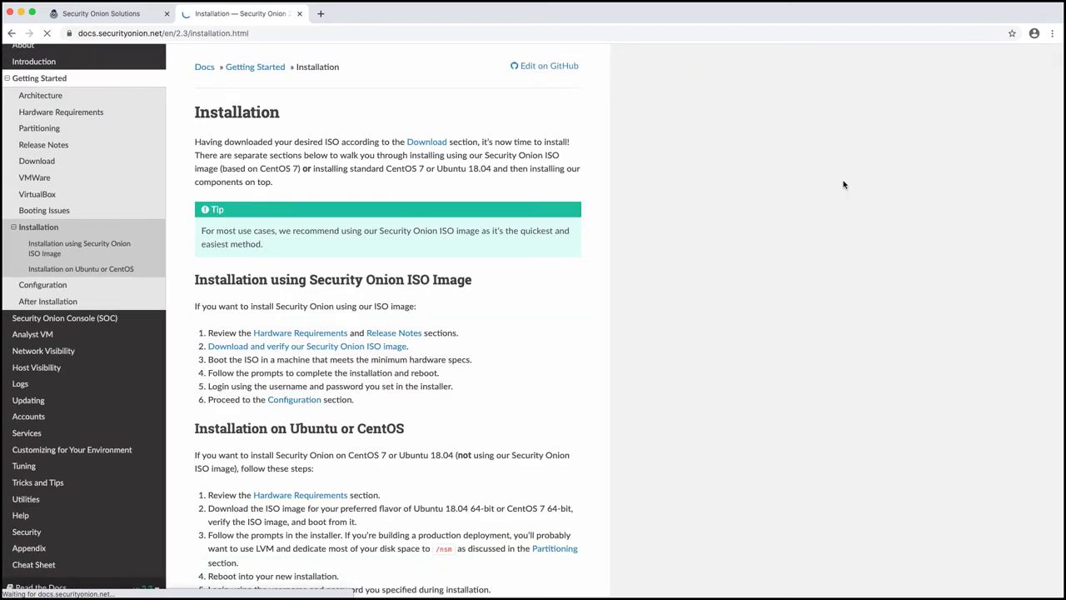
click(1052, 33)
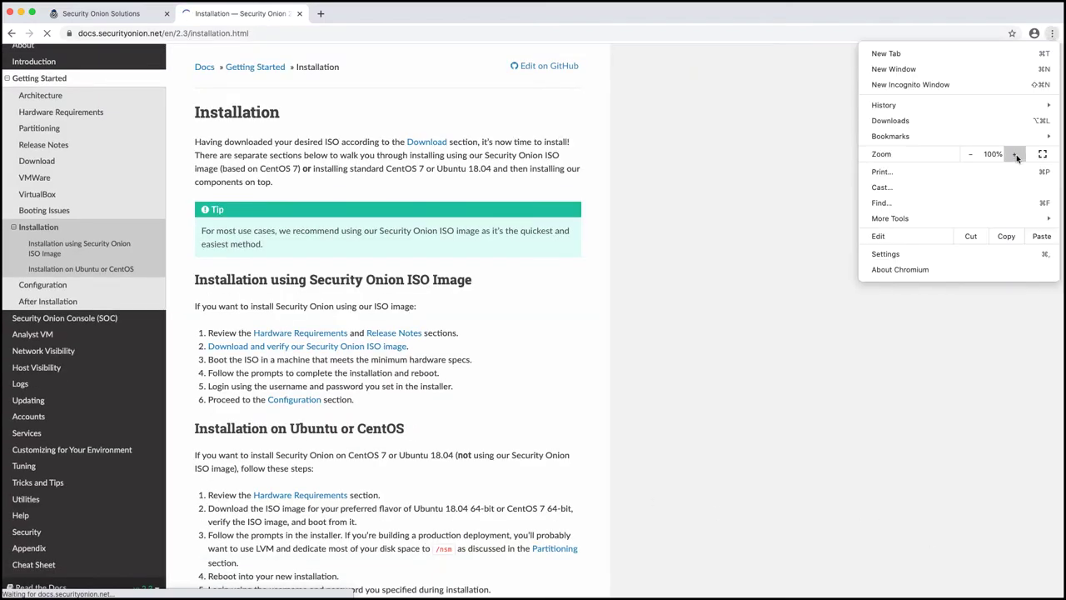
click(1015, 154)
click(1015, 154)
click(1015, 154)
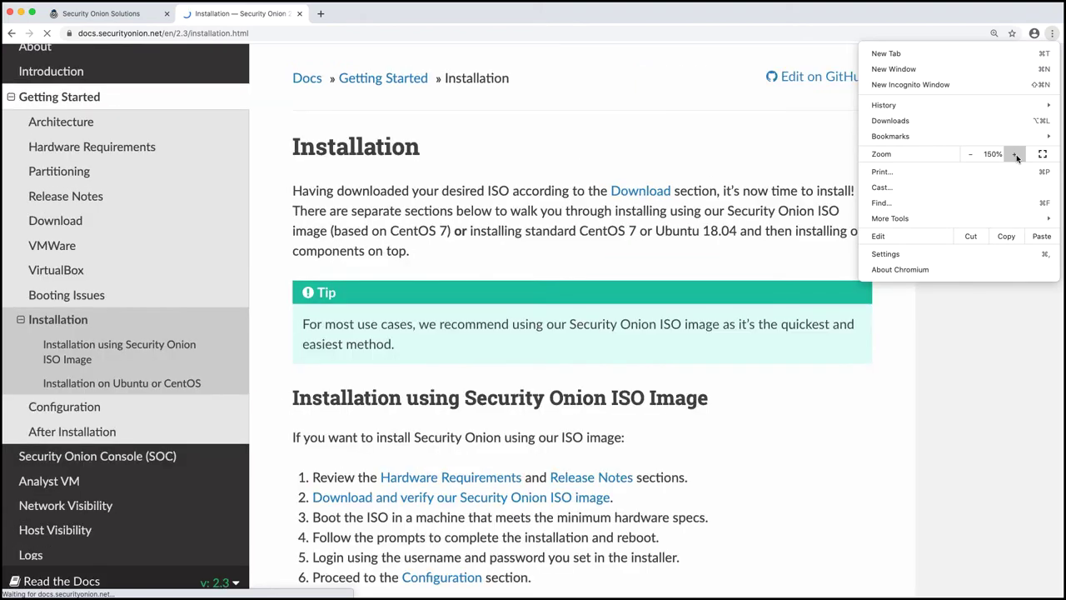
click(563, 146)
scroll(563, 145, down, 2)
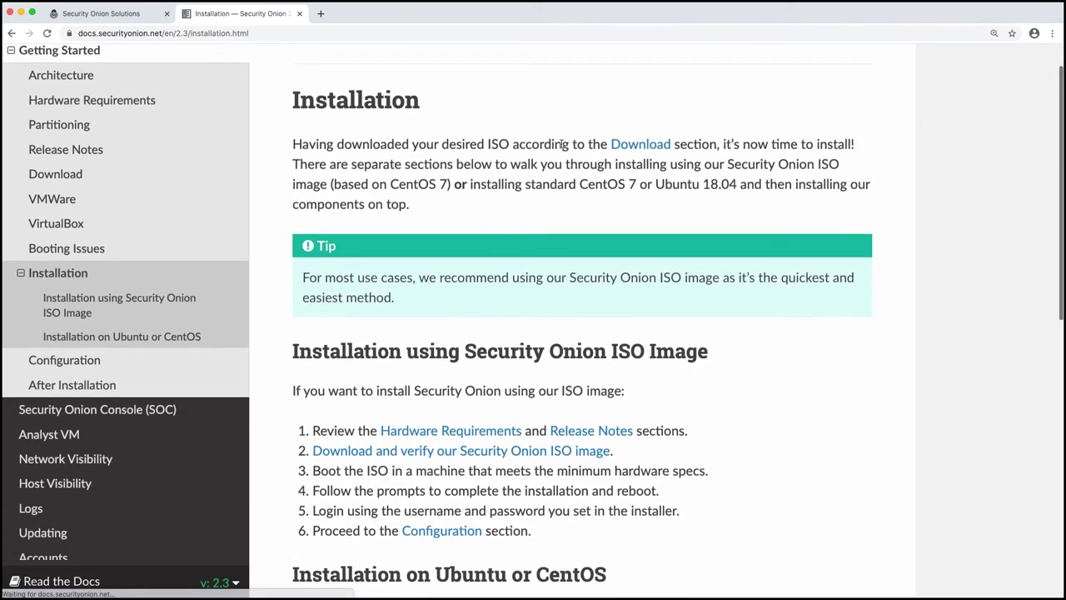
scroll(563, 145, down, 2)
scroll(562, 146, up, 3)
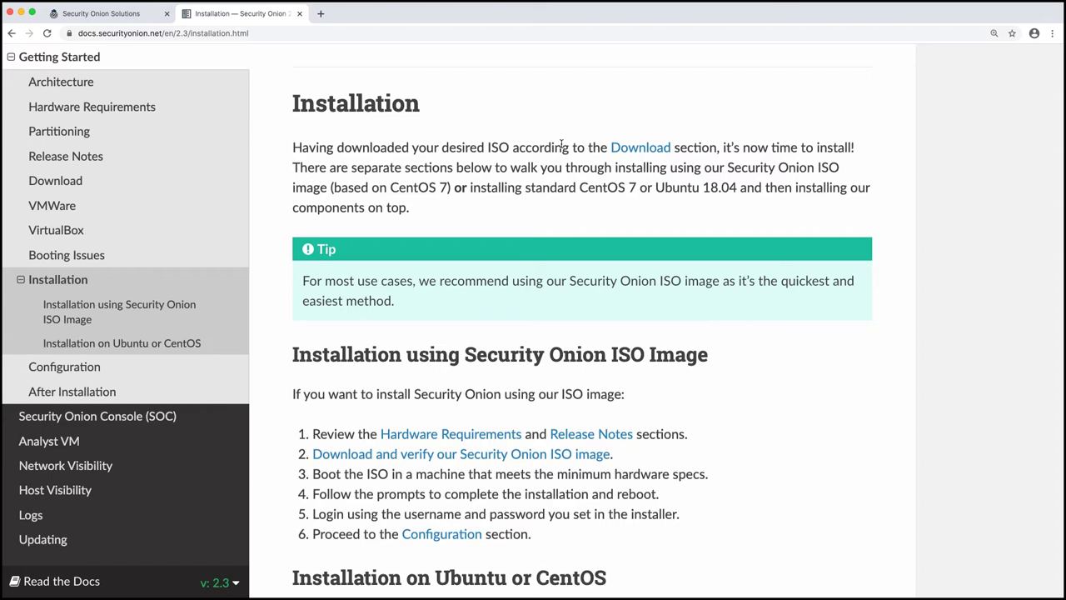
scroll(355, 328, down, 3)
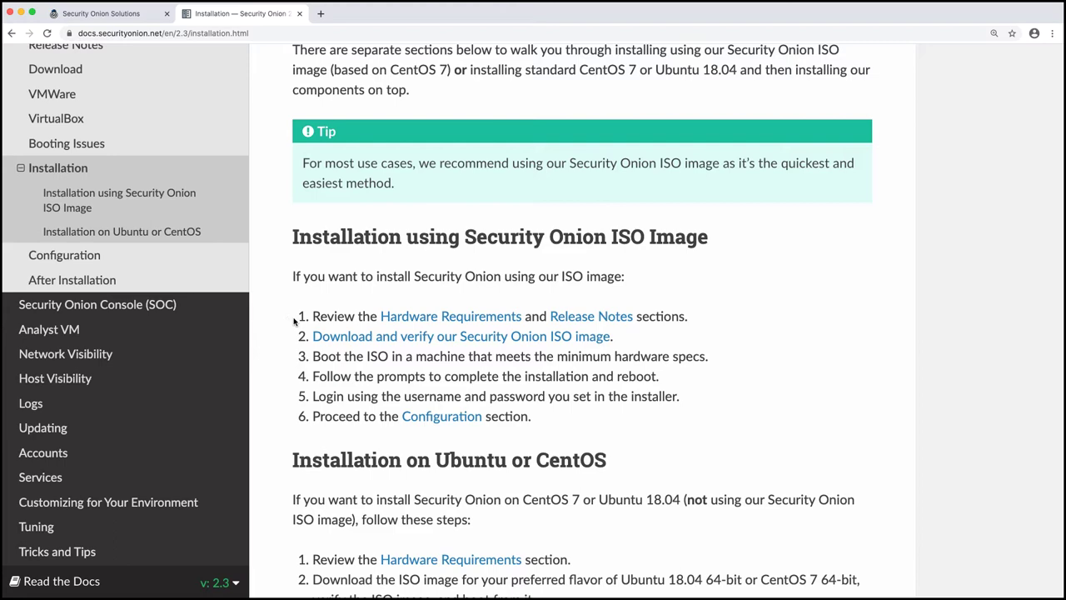
scroll(291, 322, down, 1)
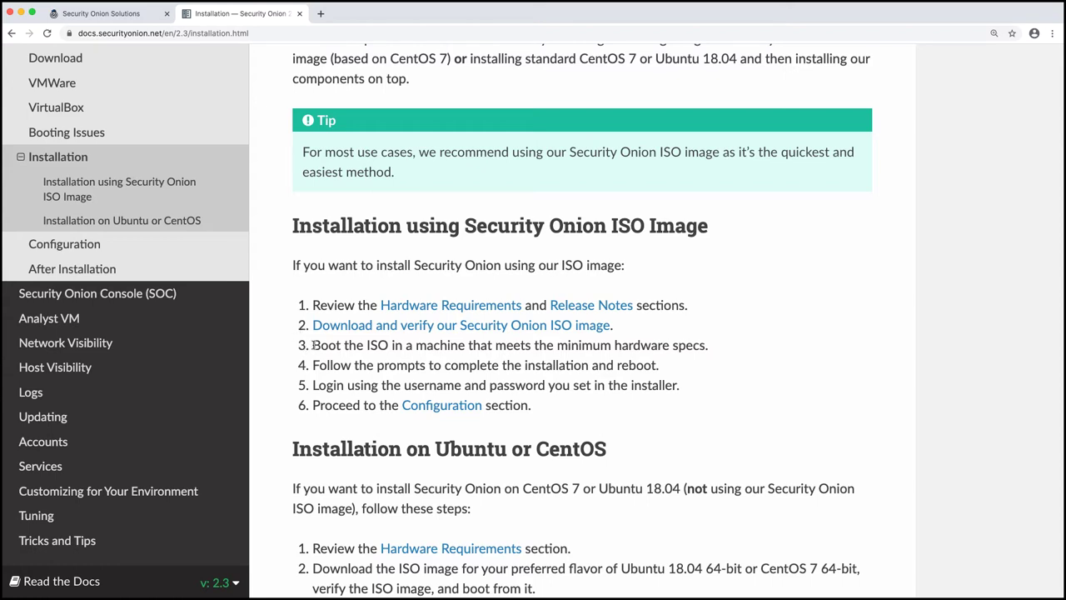
Open Hardware Requirements and highlight the three import-node minimum spec lines.
click(438, 311)
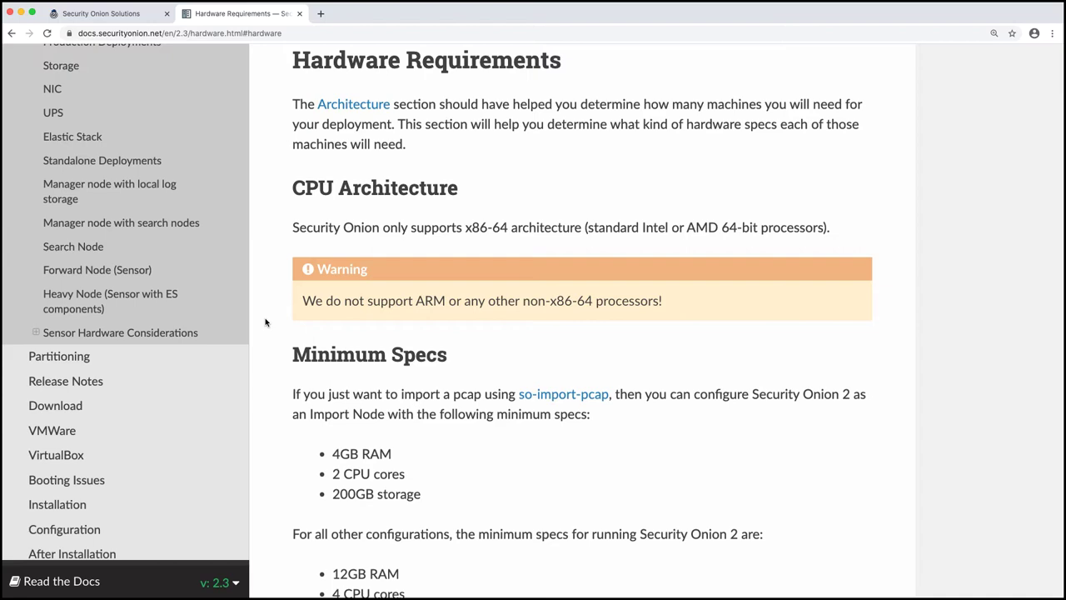
scroll(266, 323, down, 3)
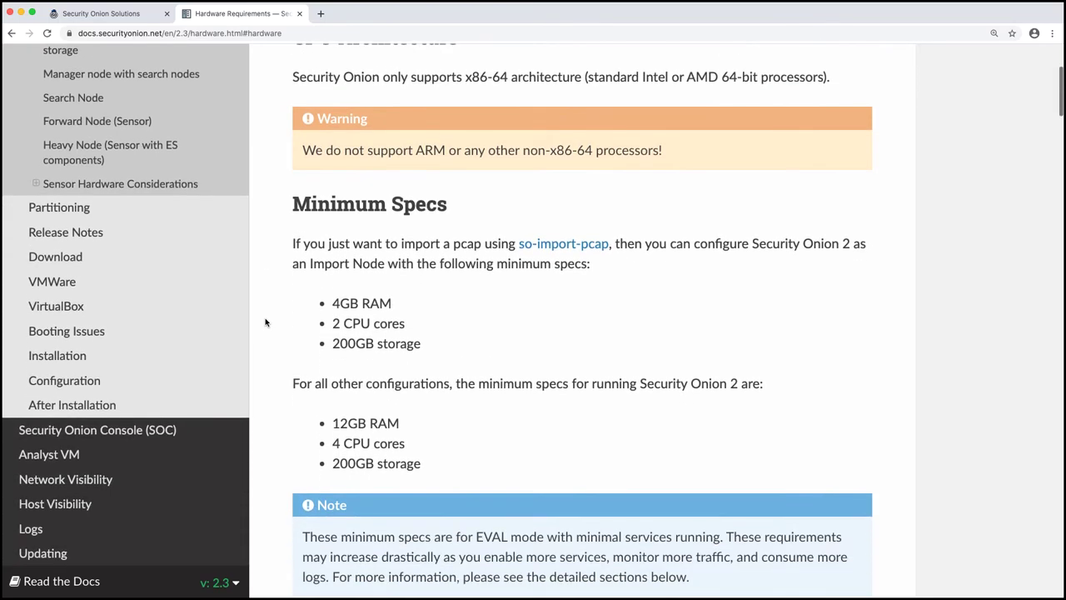
scroll(291, 282, down, 1)
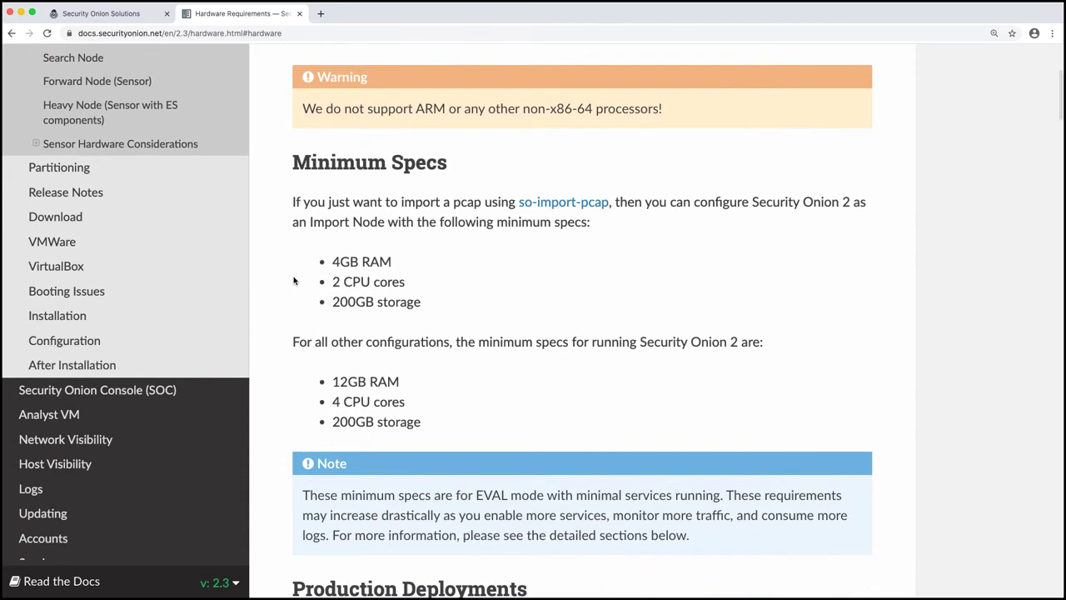
triple_click(354, 201)
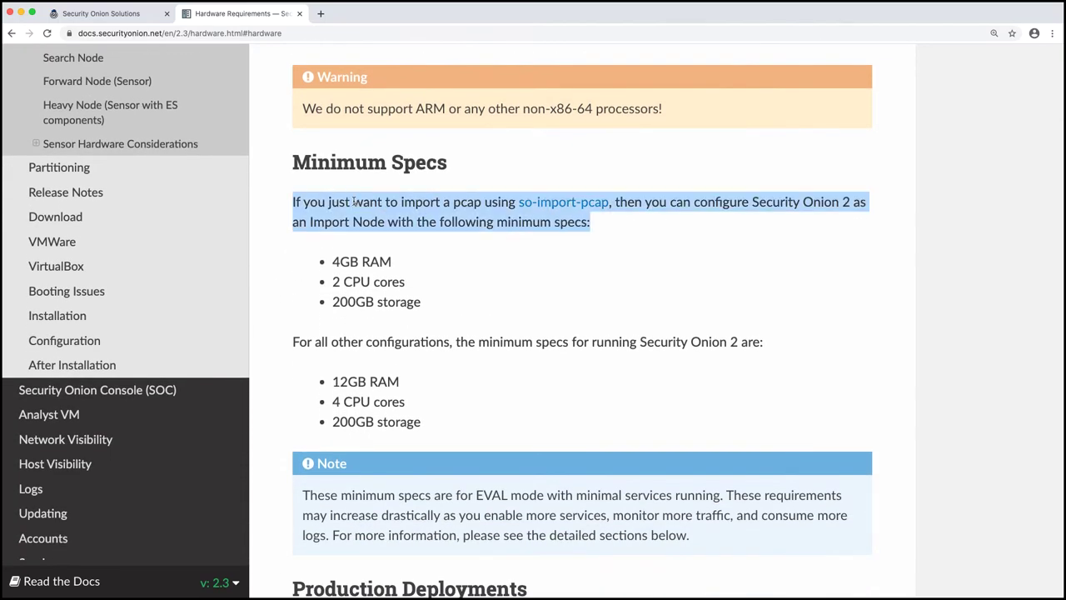
click(307, 260)
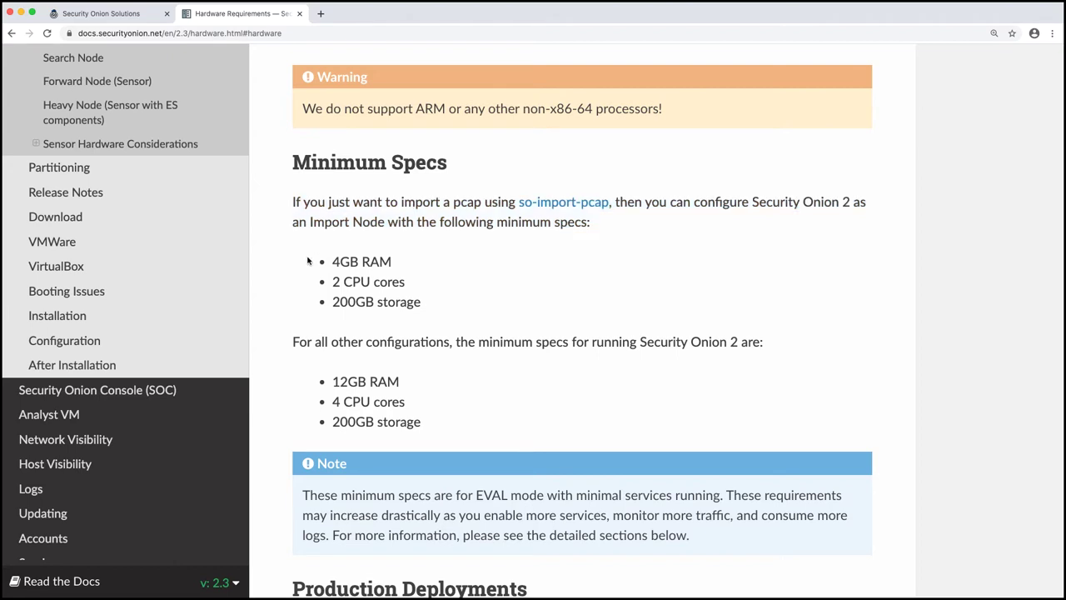
drag(332, 259, 472, 307)
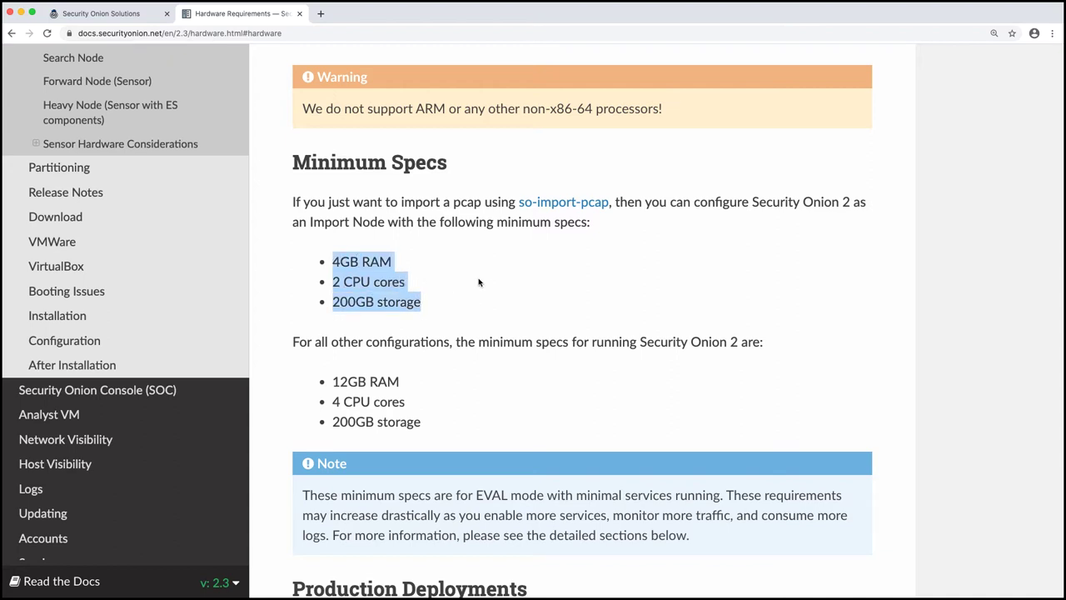
click(478, 283)
Review the 12GB RAM requirement and the Note about EVAL mode.
scroll(479, 283, down, 3)
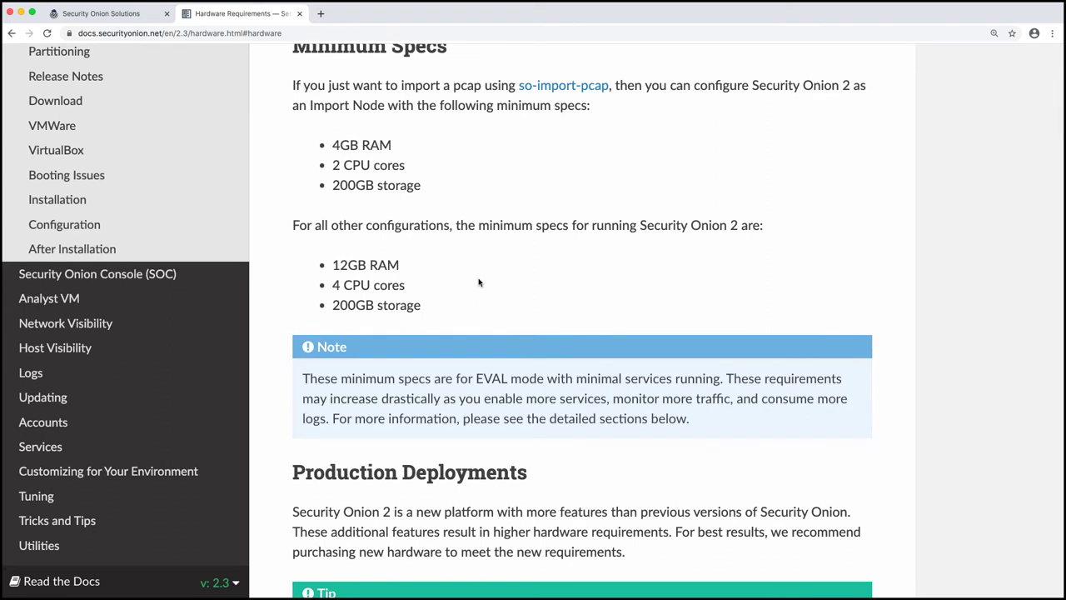
triple_click(356, 266)
scroll(296, 286, down, 1)
click(296, 286)
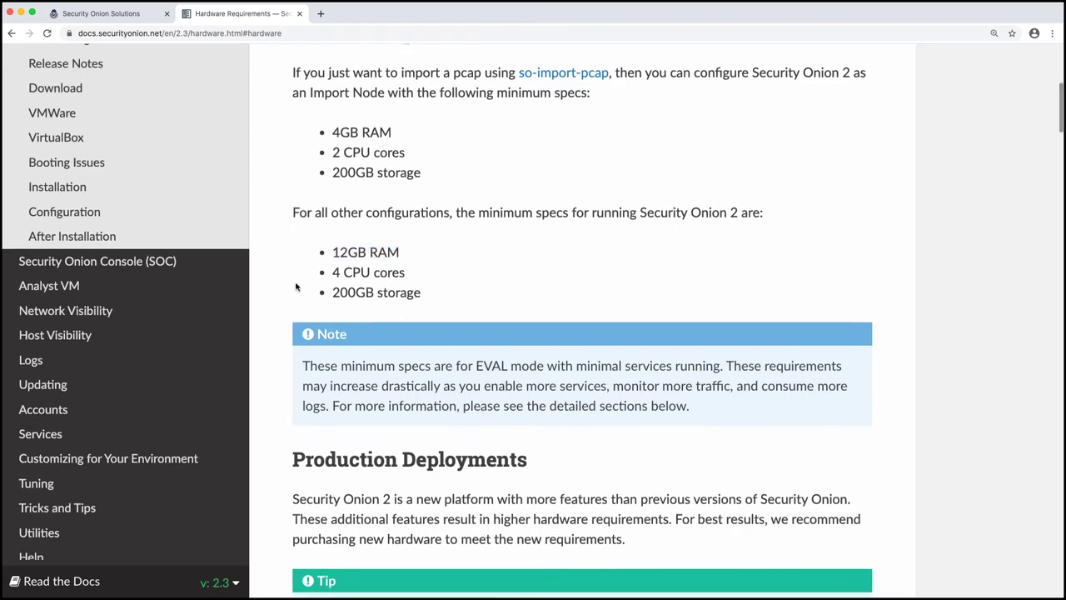
scroll(296, 287, down, 2)
scroll(295, 286, down, 1)
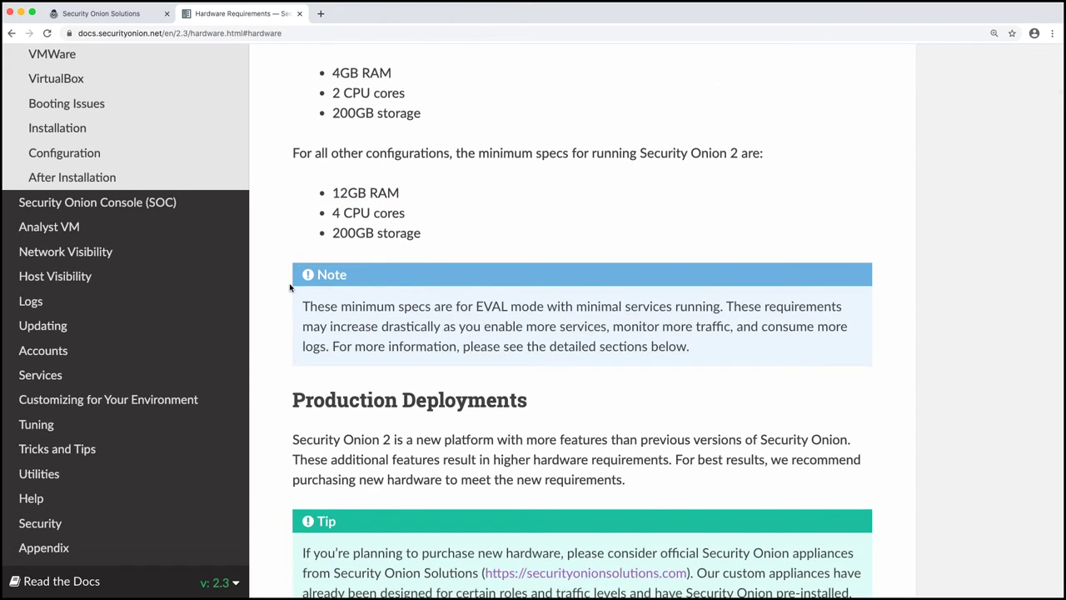
scroll(290, 287, down, 1)
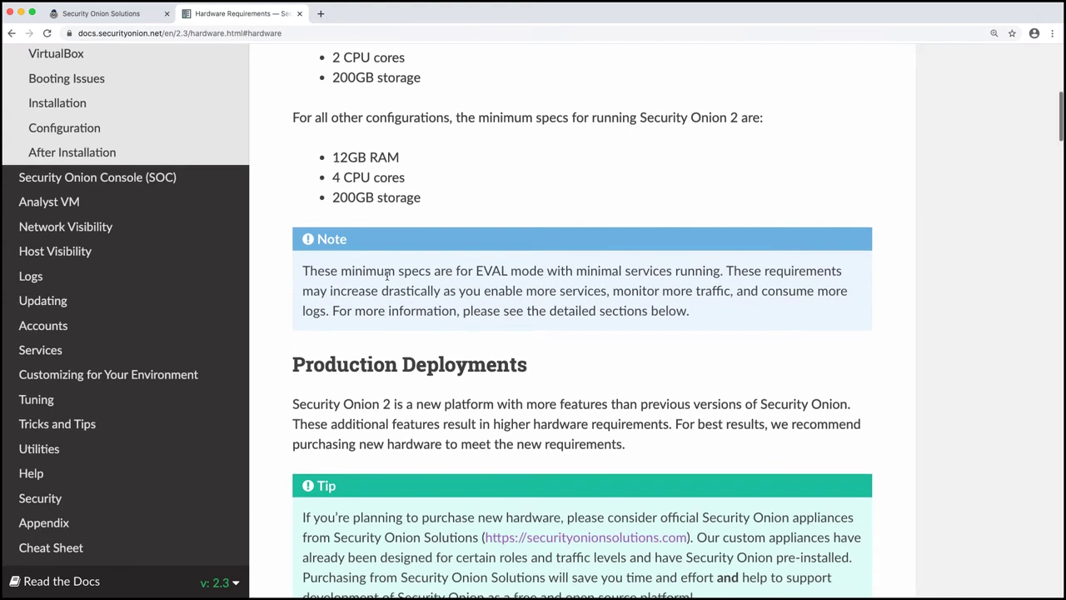
triple_click(366, 271)
click(270, 290)
scroll(271, 290, down, 1)
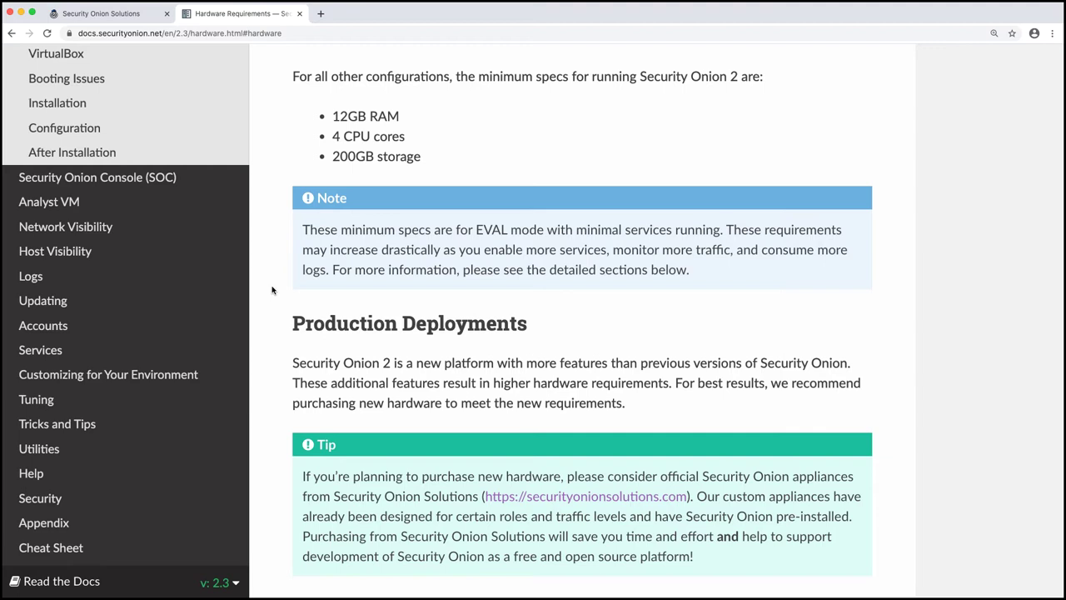
scroll(279, 301, down, 1)
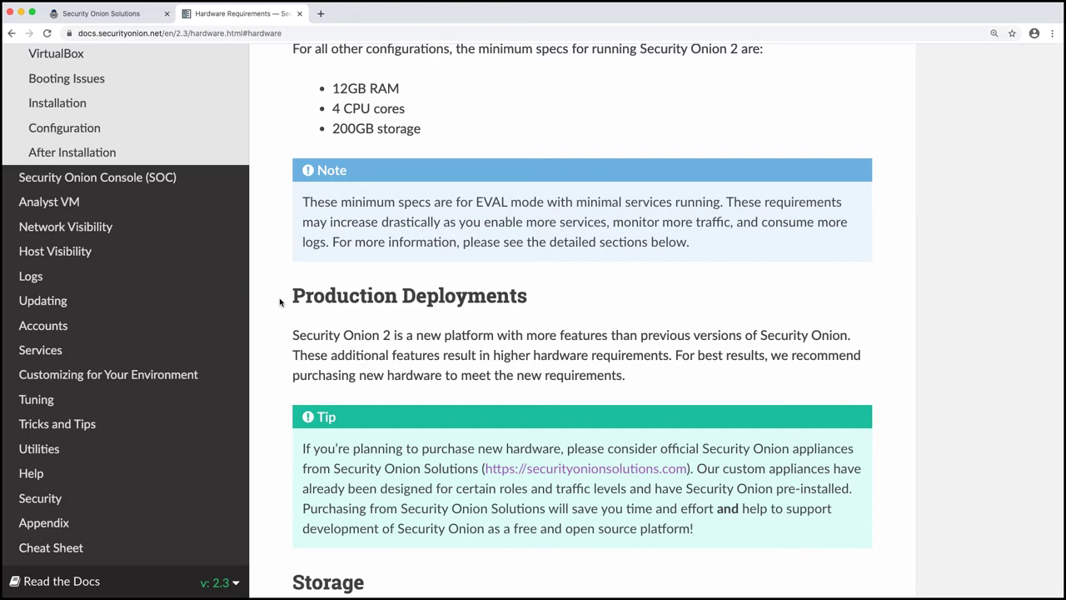
scroll(280, 293, up, 4)
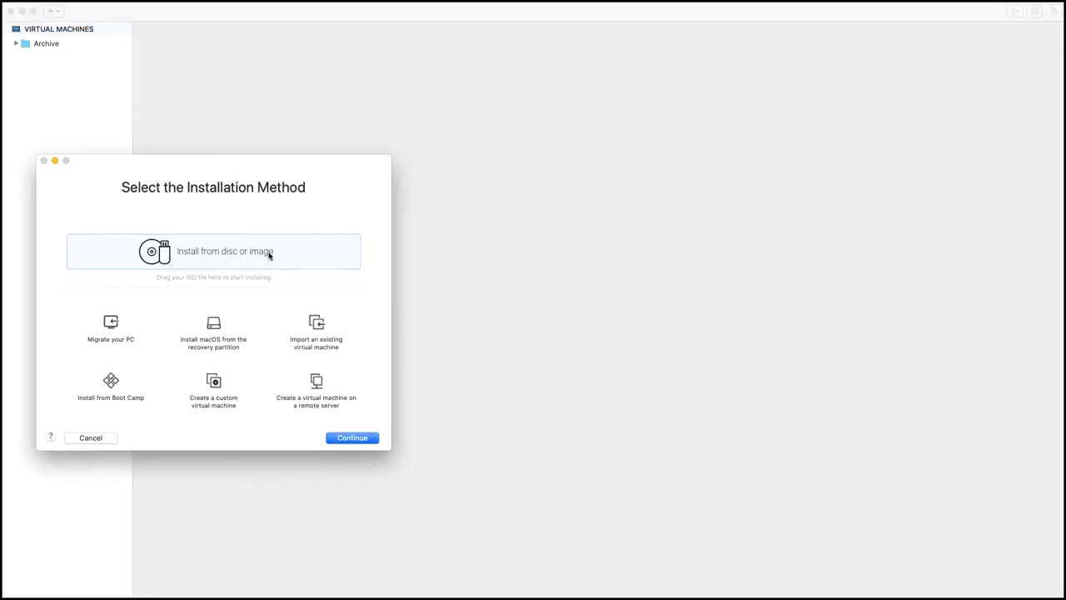
Choose the securityonion-2.3.0.iso image and CentOS 7 64-bit as the guest OS.
click(360, 439)
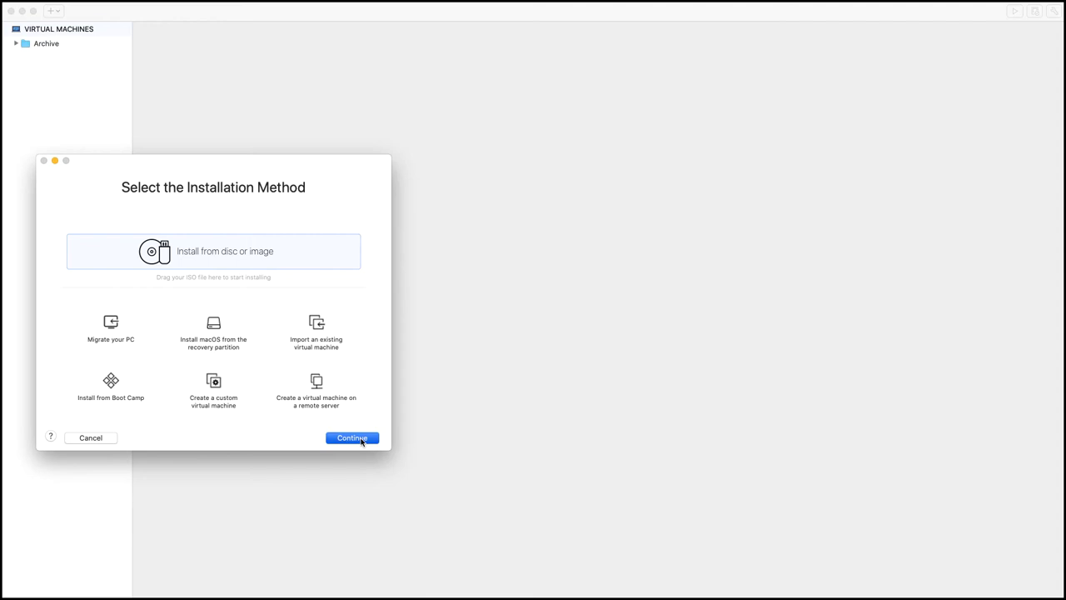
click(214, 413)
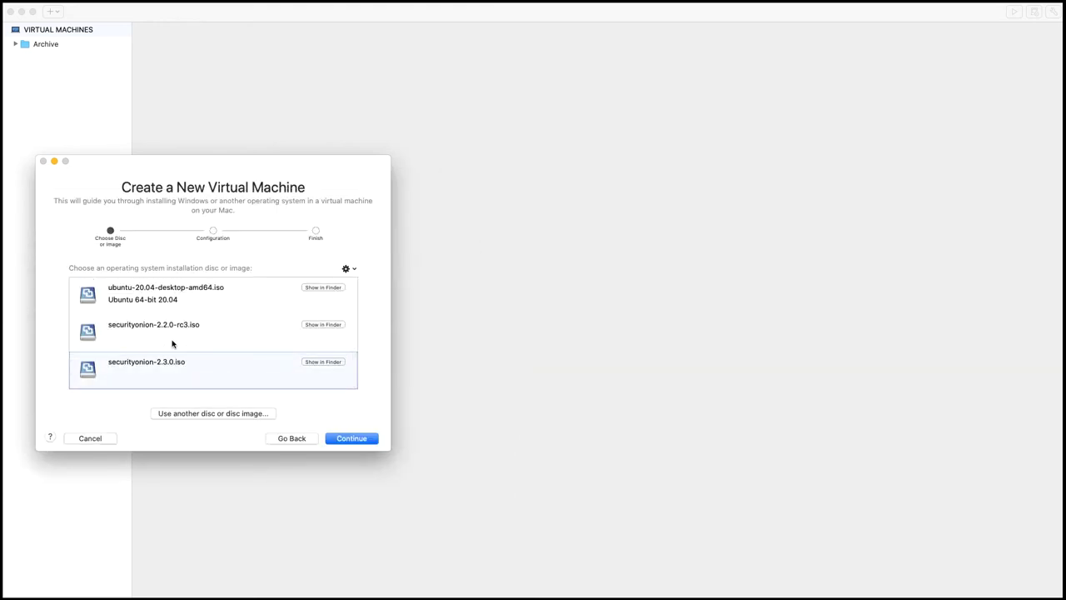
click(356, 442)
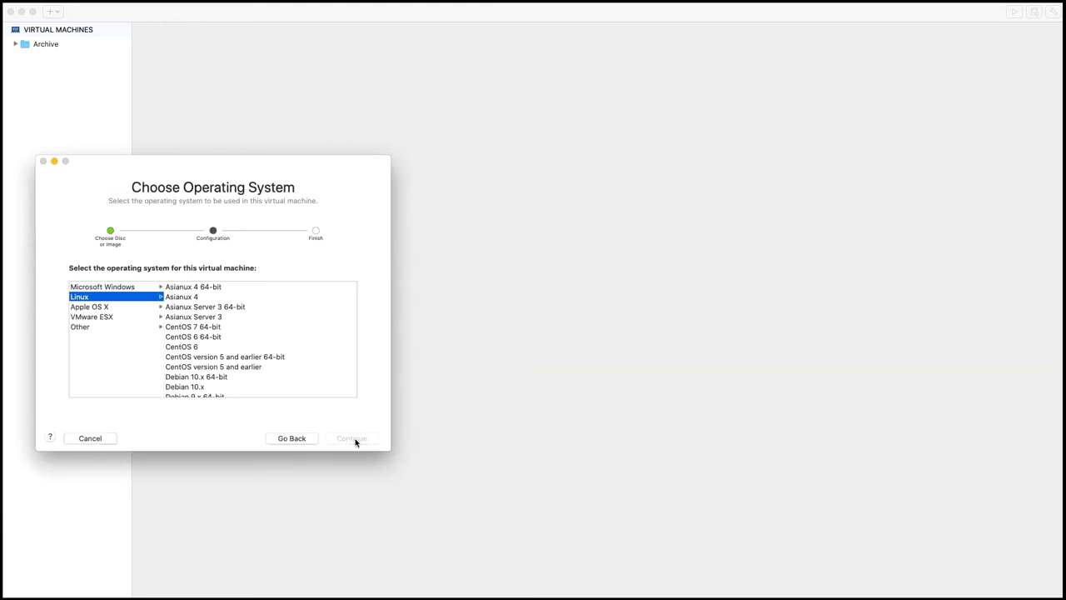
click(224, 327)
click(366, 442)
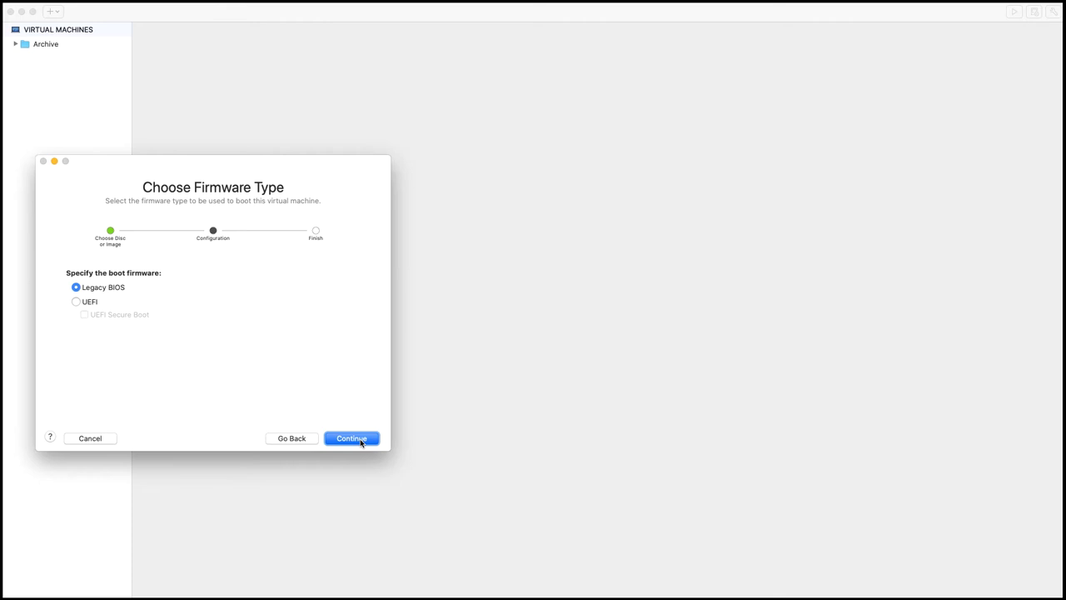
Keep Legacy BIOS firmware, finish the wizard and save the VM as so-eval.
click(351, 438)
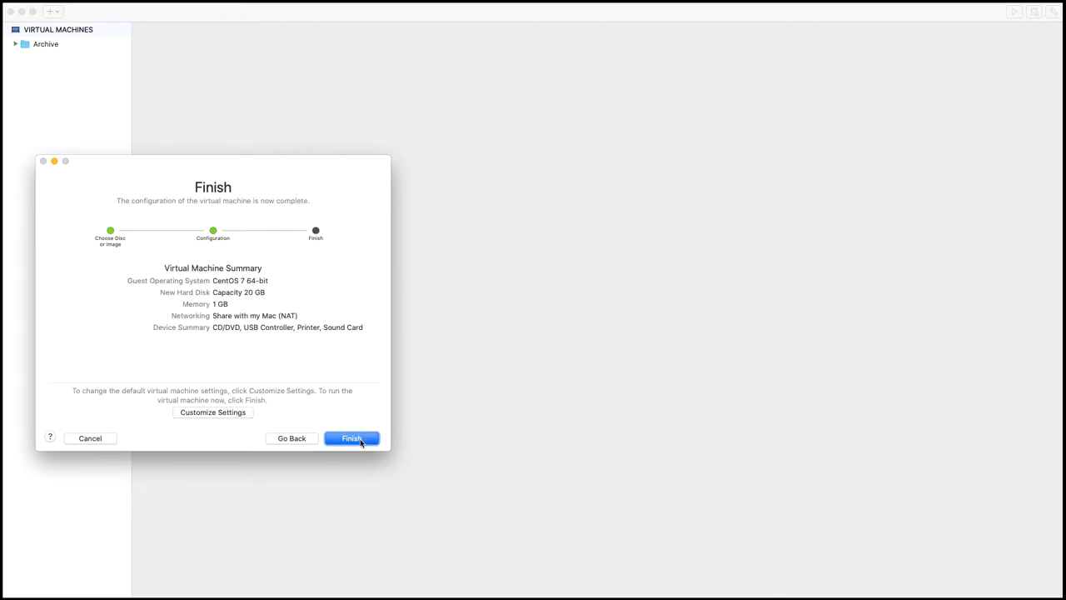
click(351, 438)
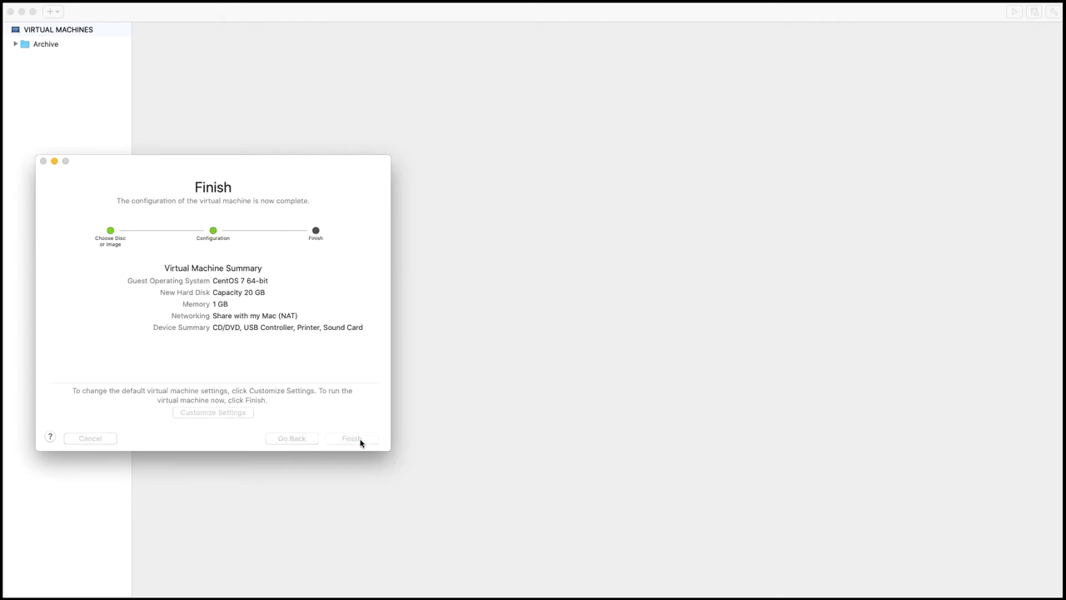
text(so)
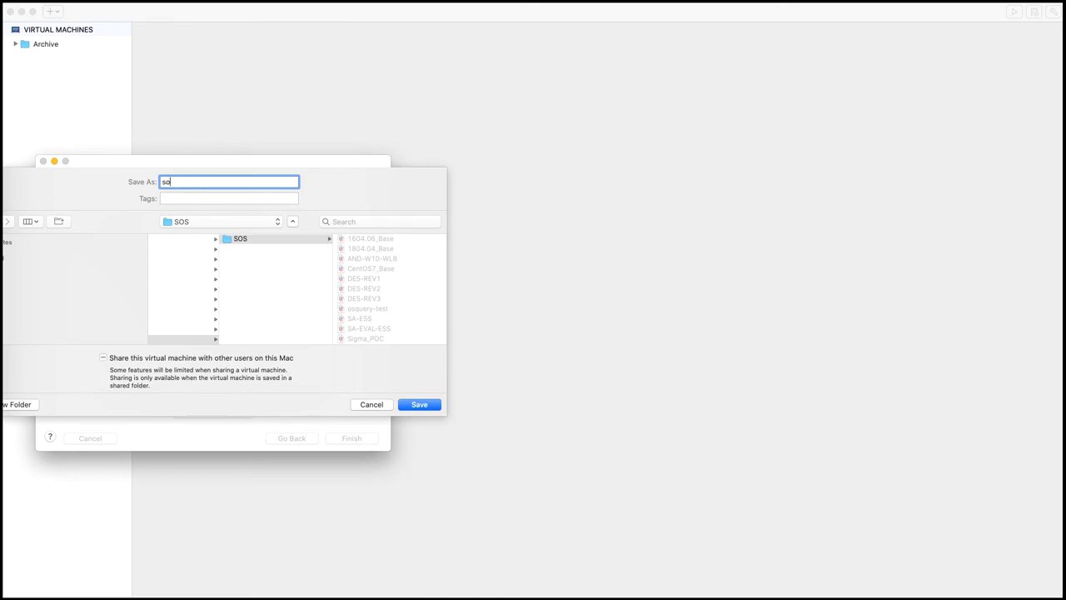
text(-eval)
click(415, 405)
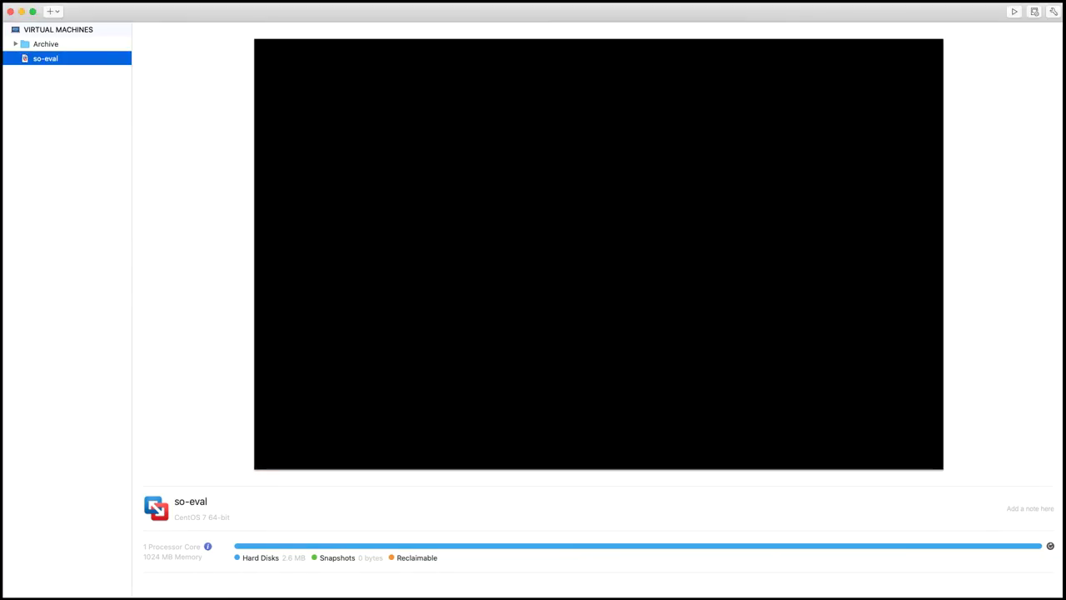
In so-eval's Settings, set Processors & Memory to 4 cores and 12300 MB RAM.
right_click(61, 59)
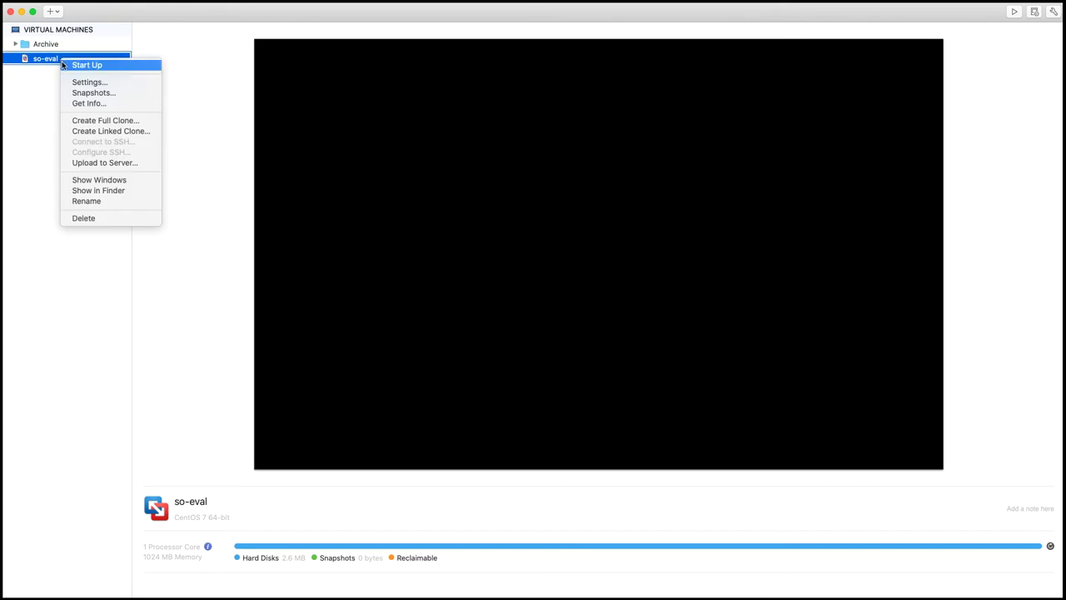
click(113, 82)
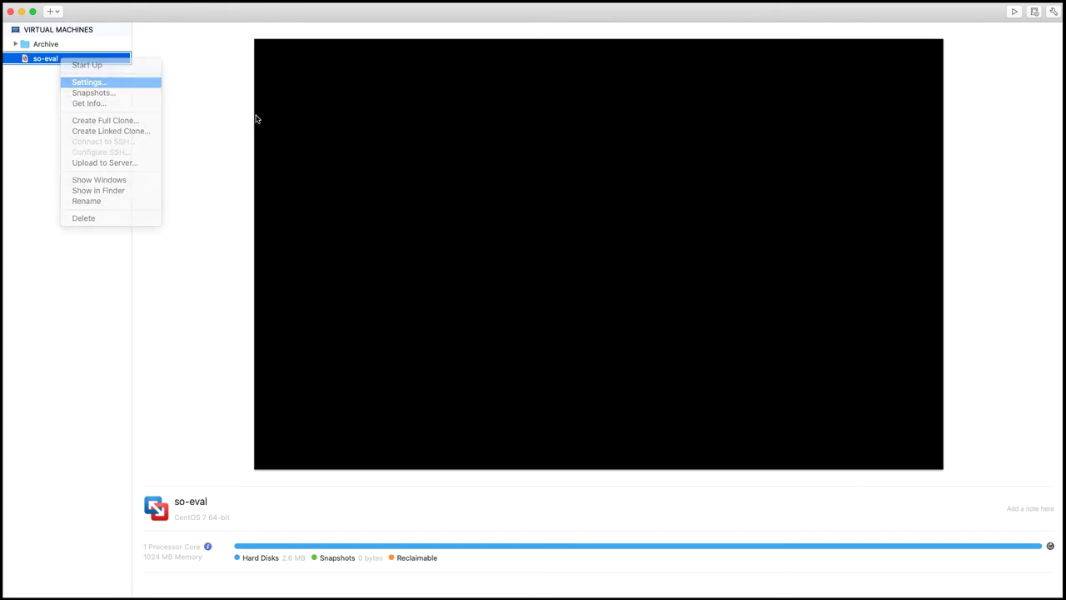
drag(568, 1, 395, 64)
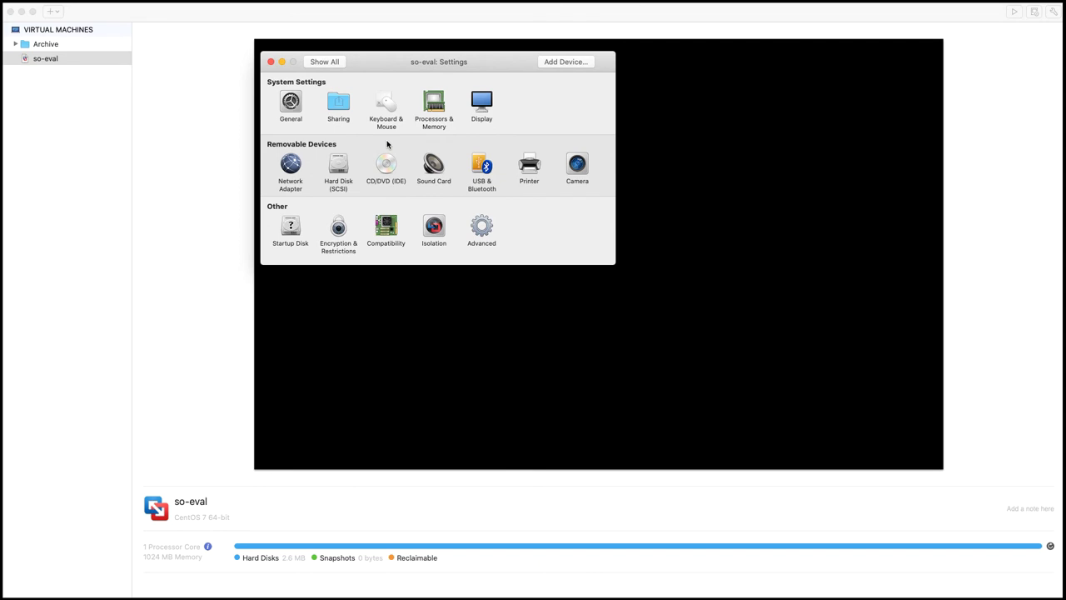
click(437, 104)
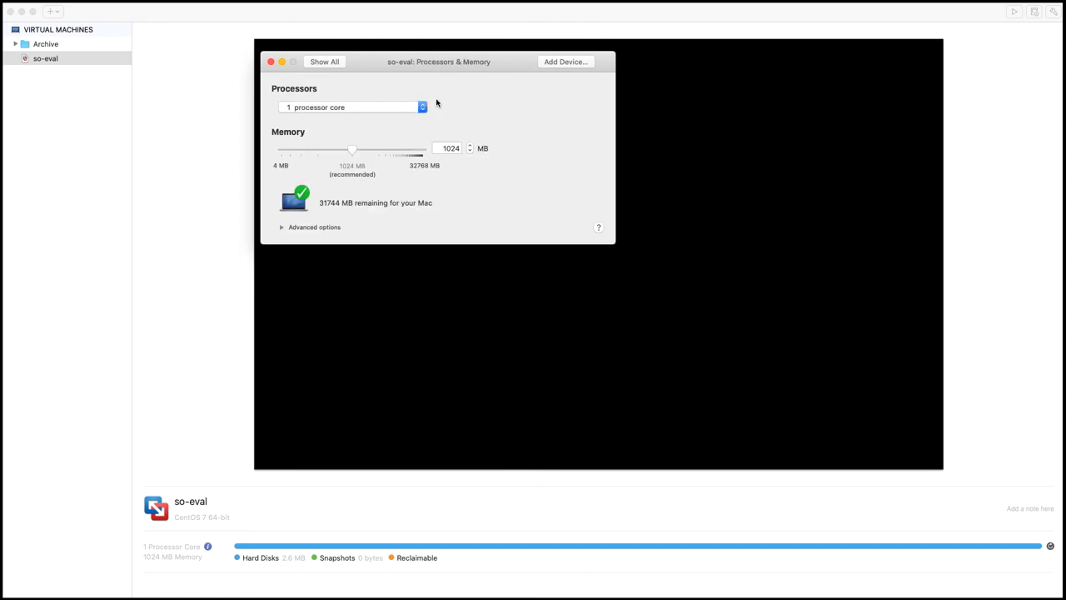
click(421, 106)
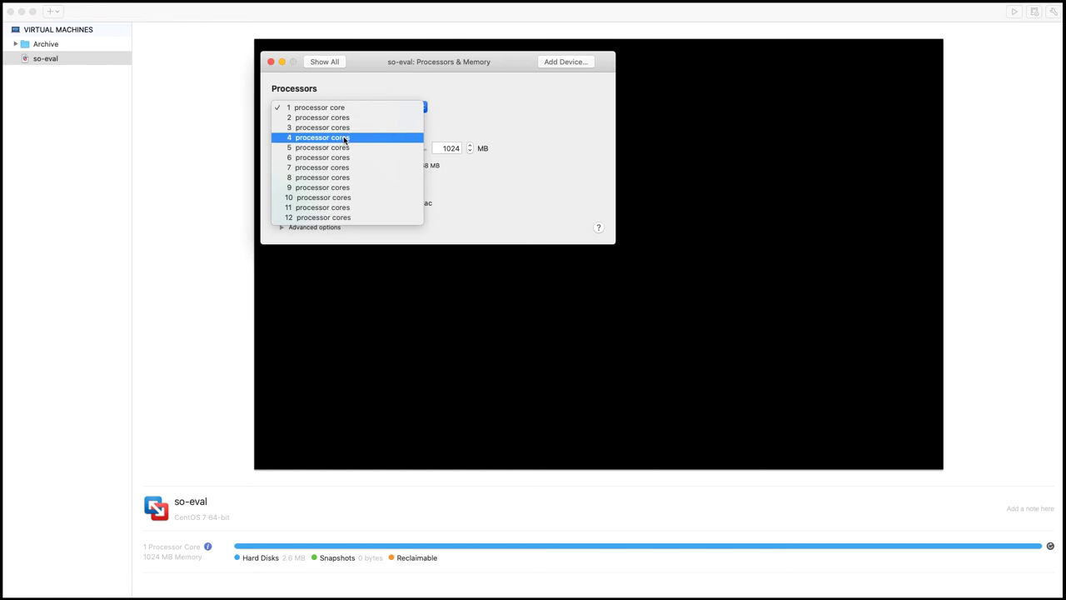
click(345, 139)
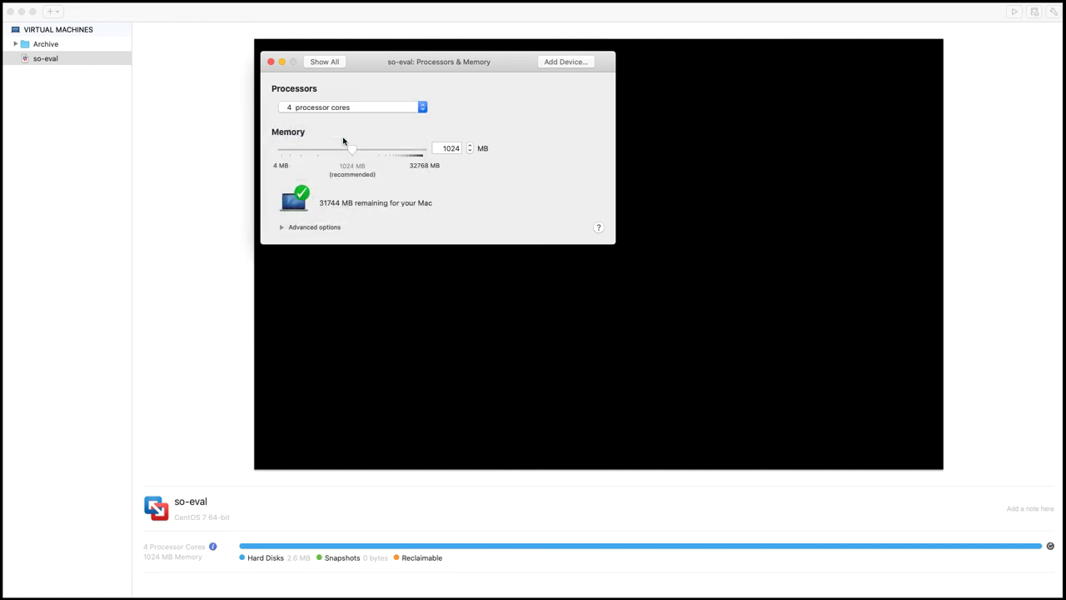
double_click(446, 147)
text(12300)
Add a Network Adapter set to Private to my Mac, then check the first adapter's settings.
click(323, 63)
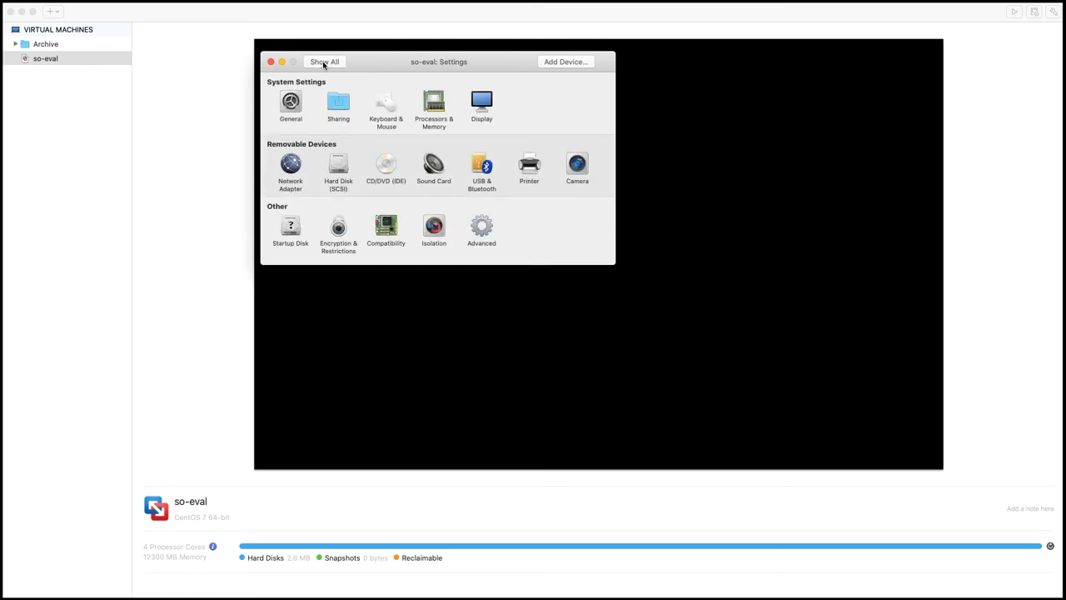
click(557, 64)
click(301, 128)
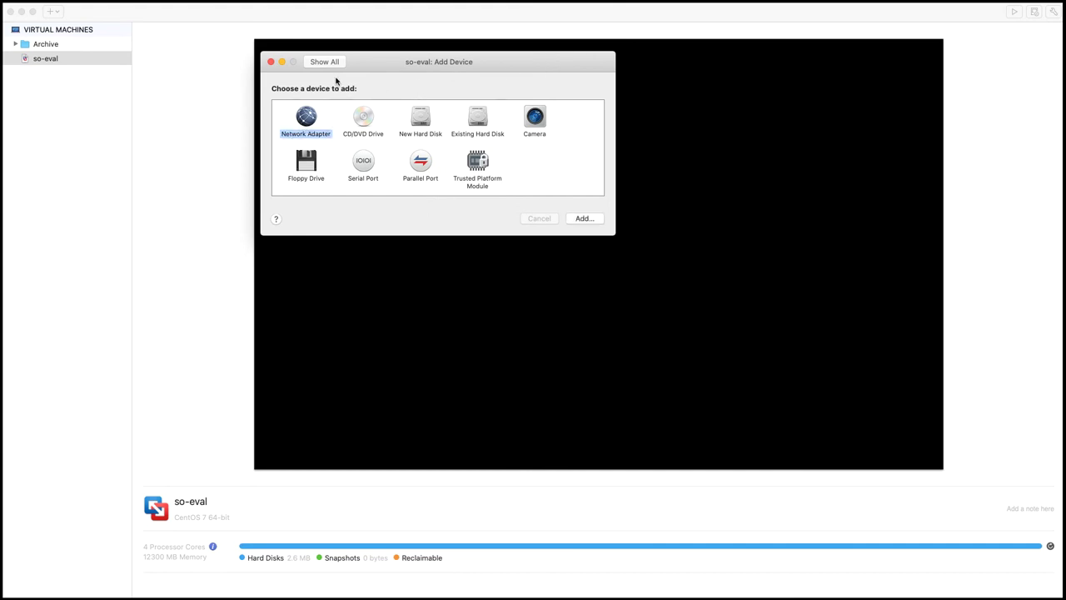
click(601, 220)
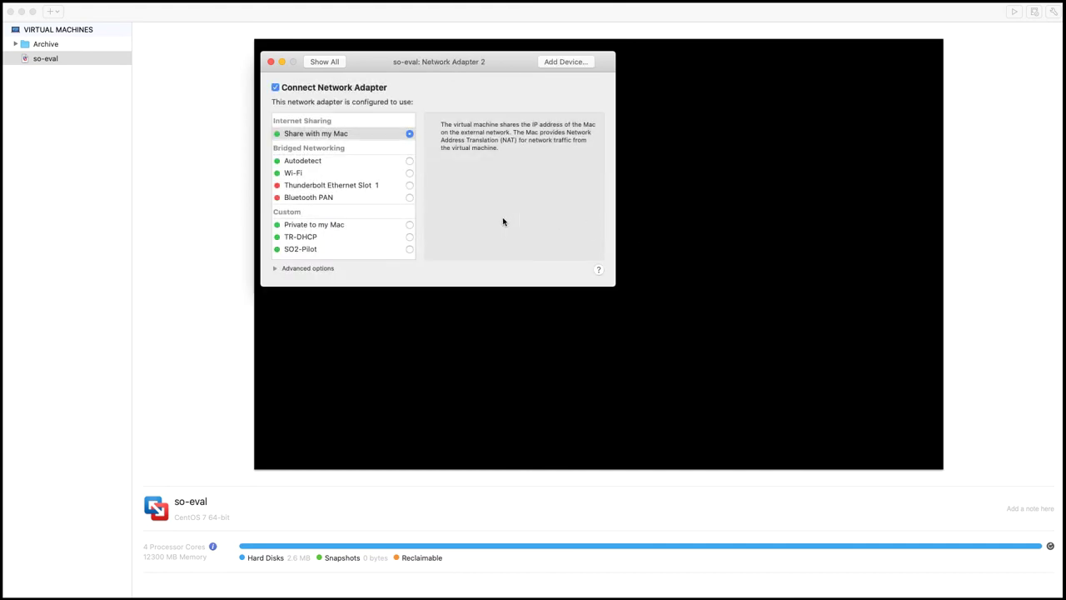
click(408, 224)
click(336, 63)
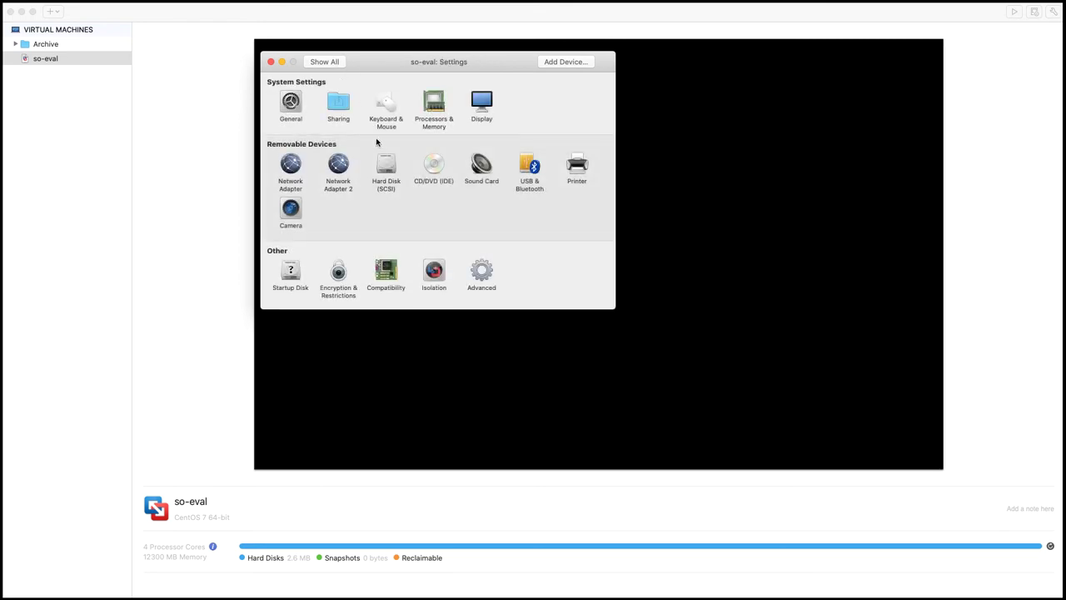
click(290, 167)
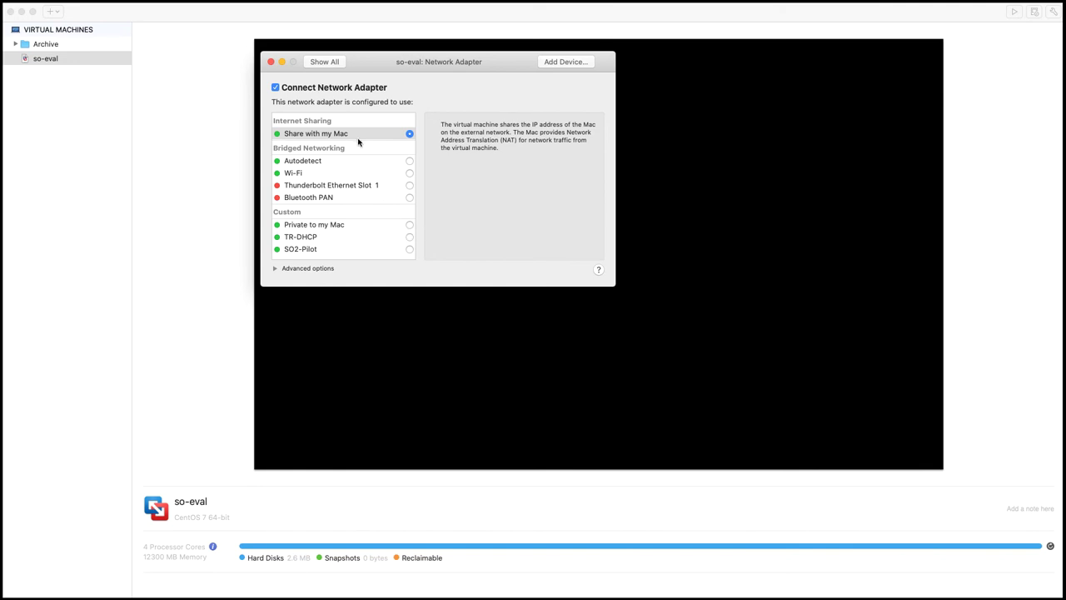
click(324, 63)
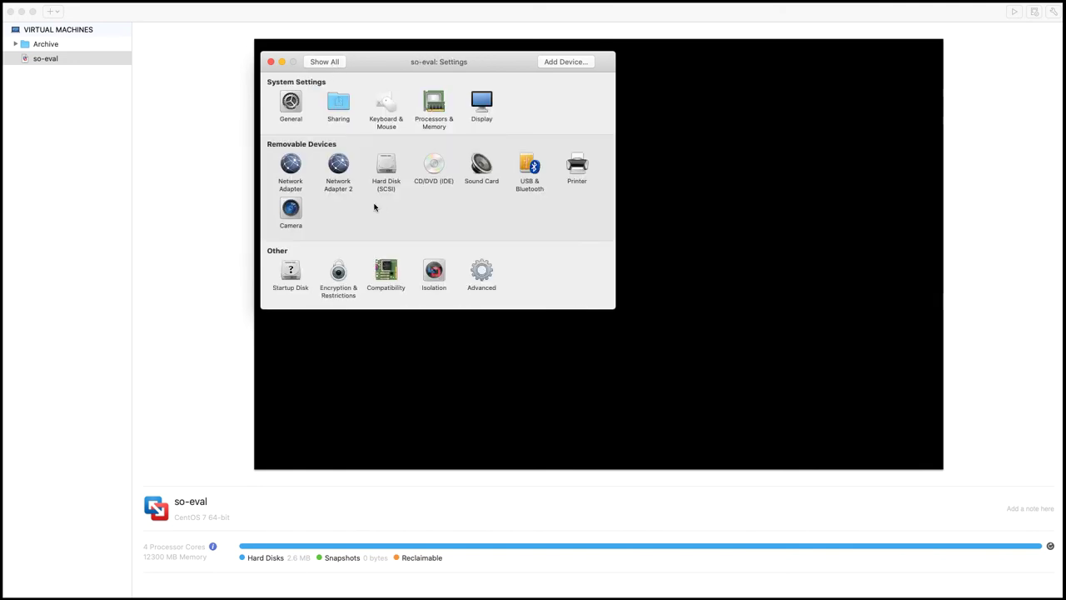
Enlarge so-eval's SCSI hard disk from 20.00 GB to 200.00 GB and apply the change.
click(384, 167)
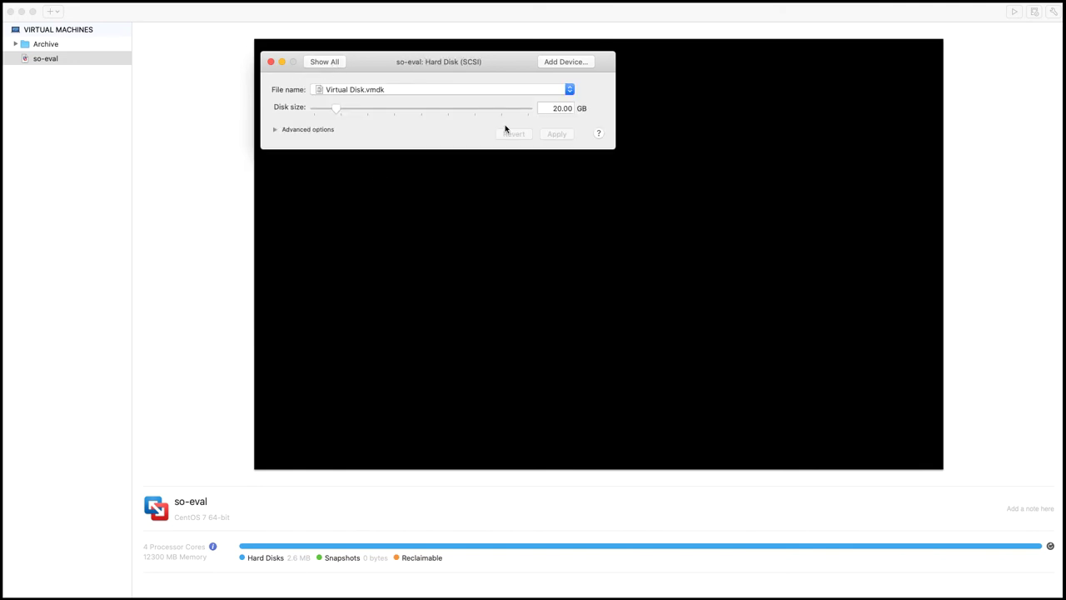
click(560, 108)
text(0)
click(275, 130)
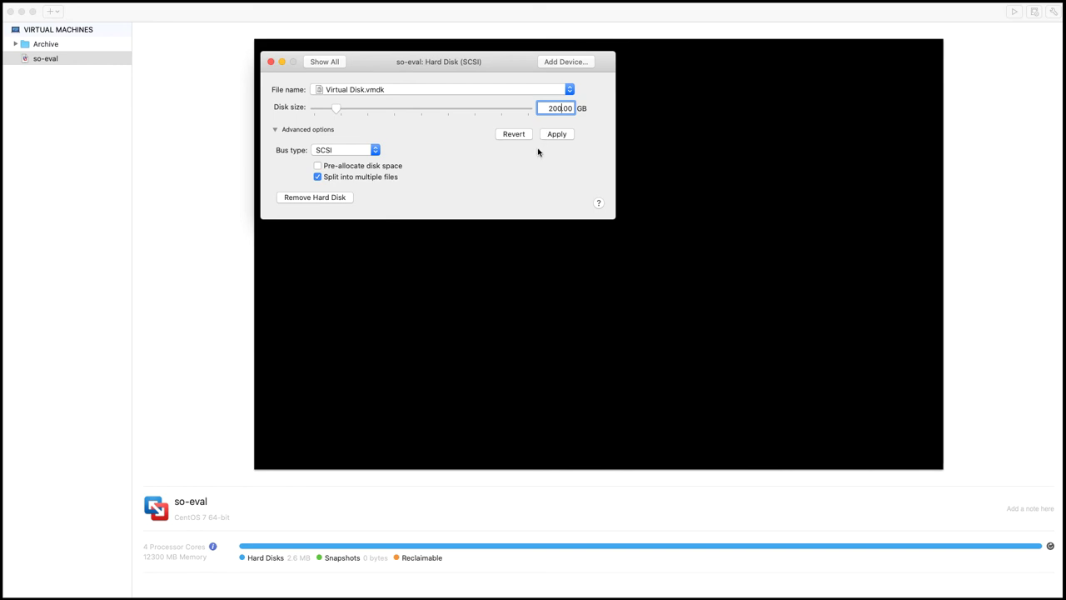
click(558, 136)
click(334, 61)
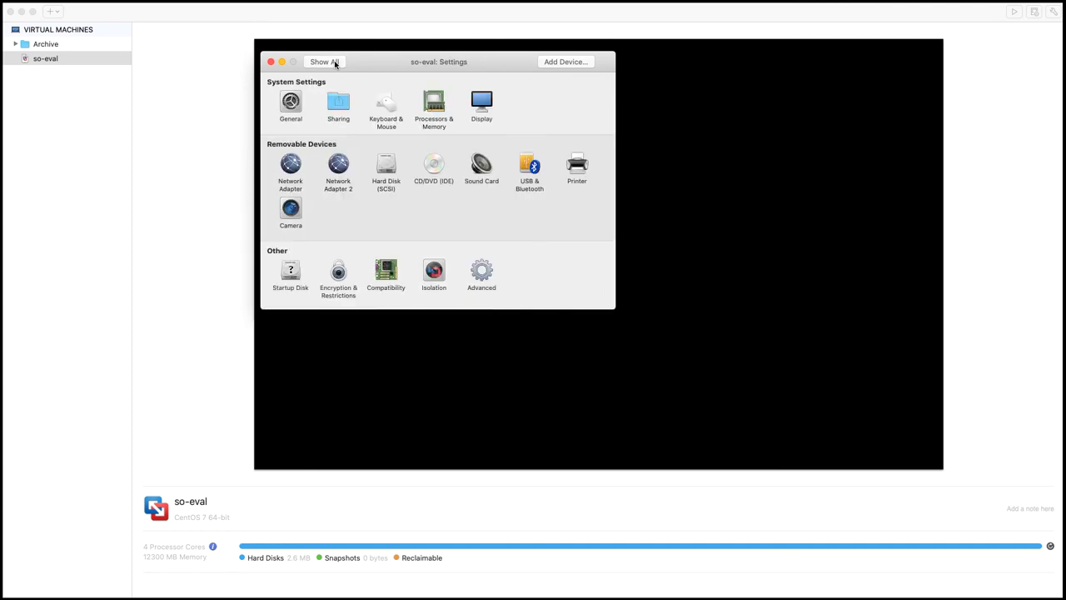
Close the settings and start up the so-eval virtual machine.
click(271, 61)
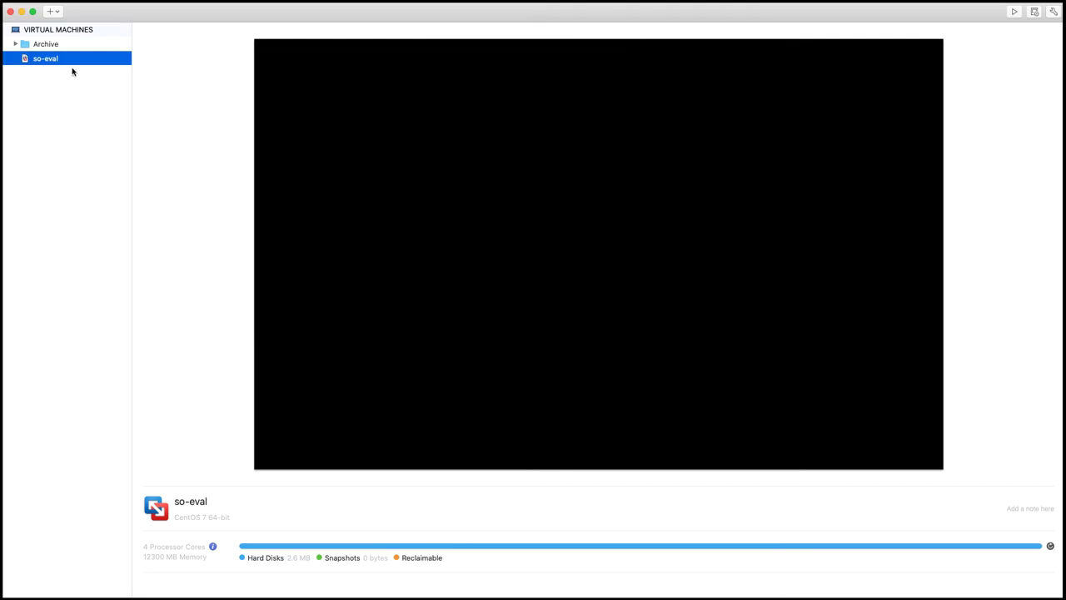
right_click(65, 62)
click(73, 67)
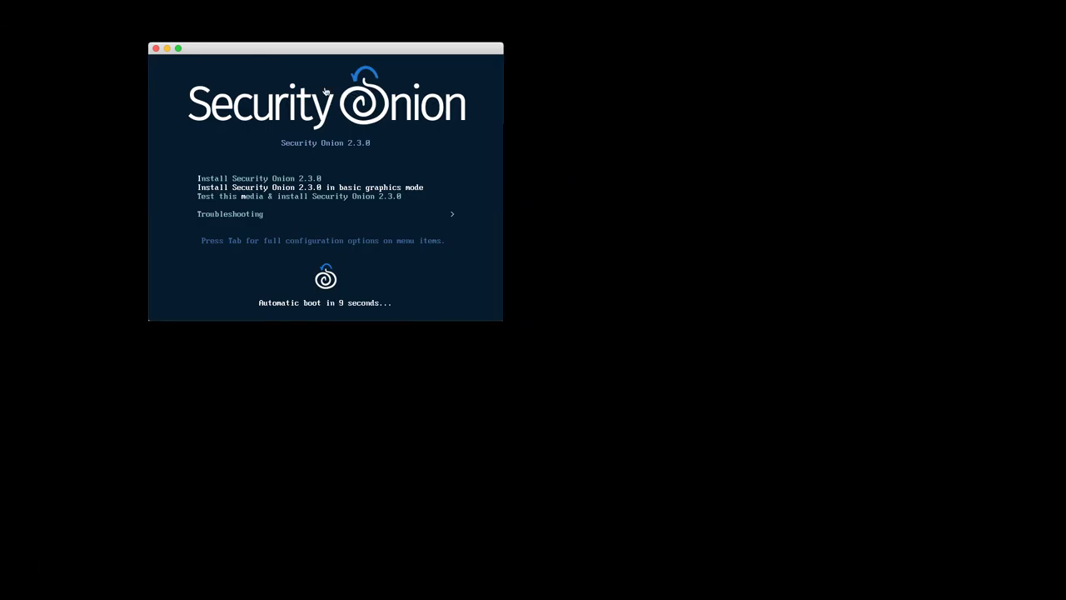
Choose Install Security Onion 2.3.0 from the boot menu to begin installation.
click(328, 93)
key(Up)
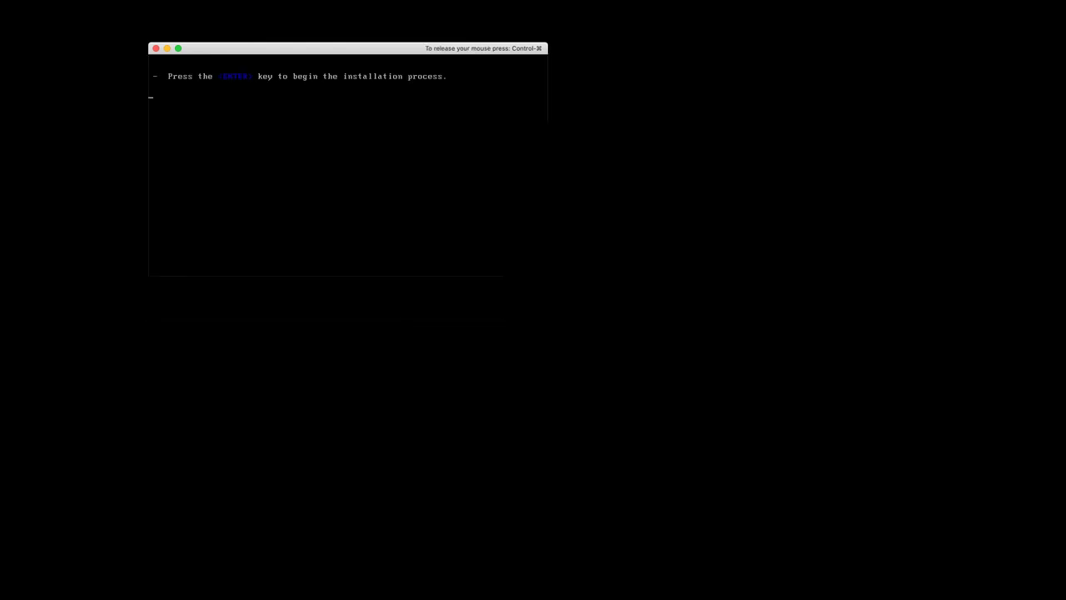
key(Return)
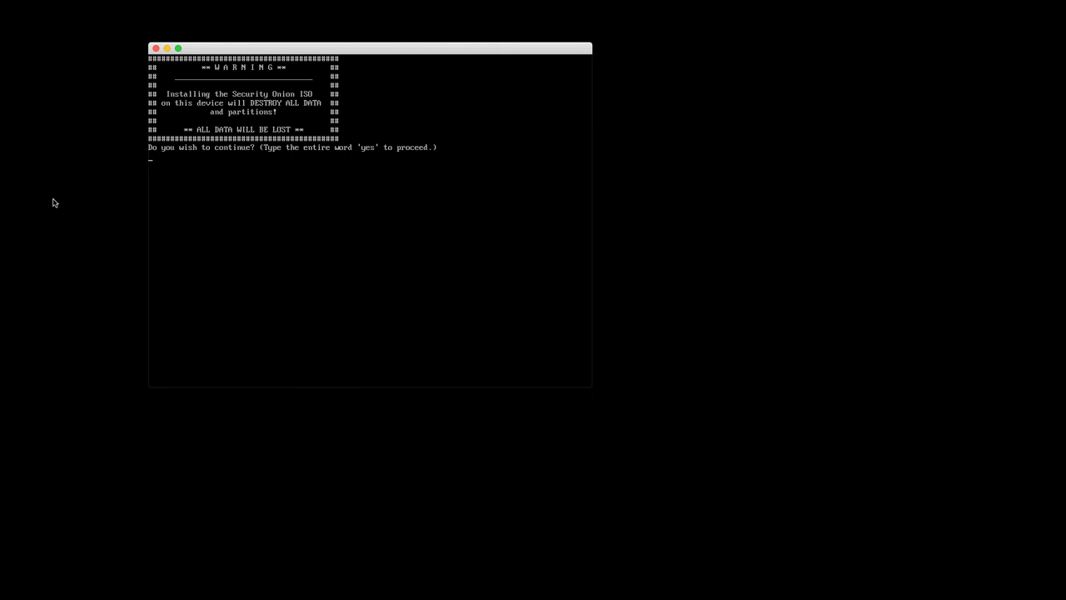
Move the VM console window up-left and enlarge it.
drag(222, 48, 197, 15)
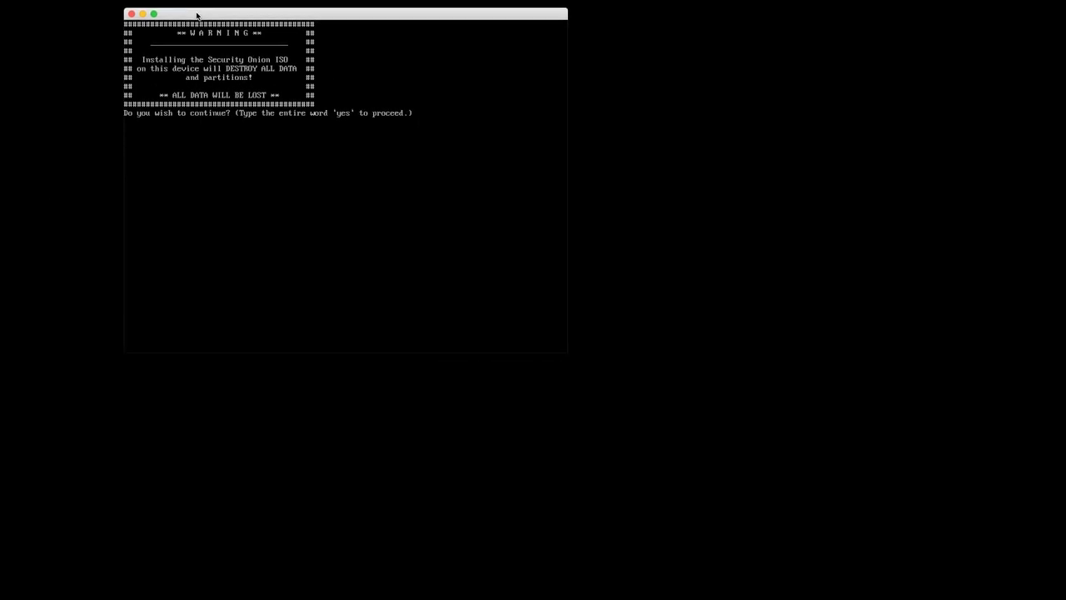
drag(568, 352, 889, 593)
click(875, 583)
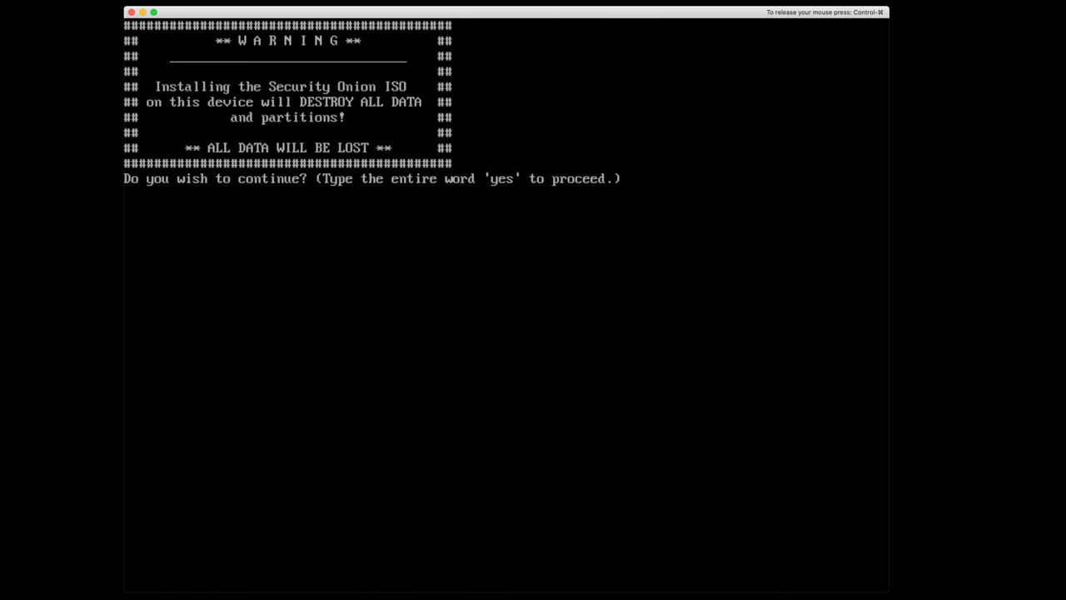
Confirm the destructive install with 'yes' and set the admin username to 'analyst'.
text(yes)
key(Return)
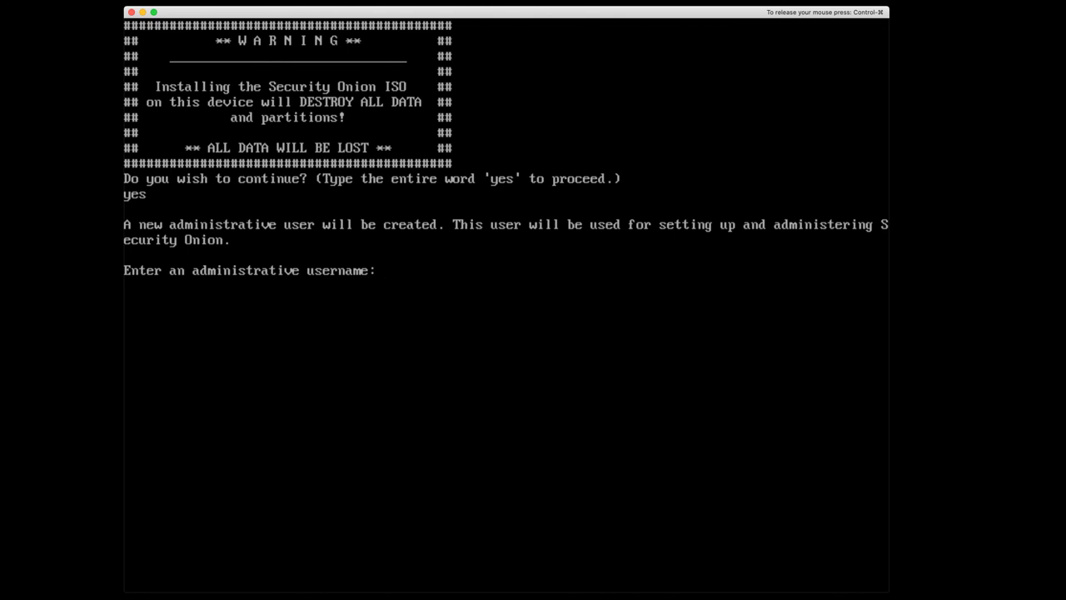
text(analyst)
key(Return)
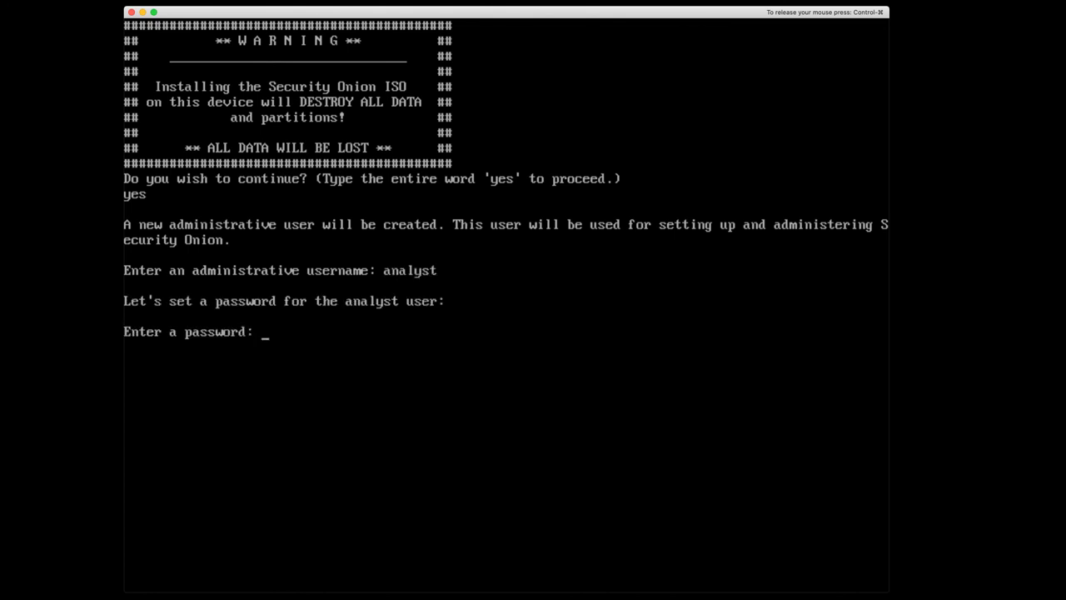
Enter and confirm the admin password to launch the CentOS installer.
text(****)
key(Return)
text(****)
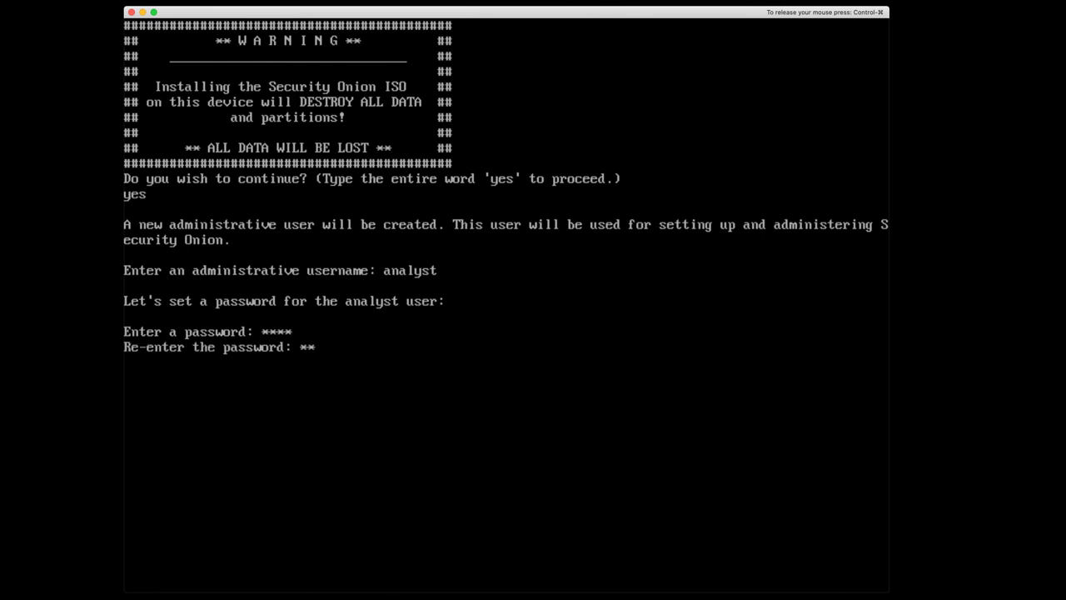
key(Return)
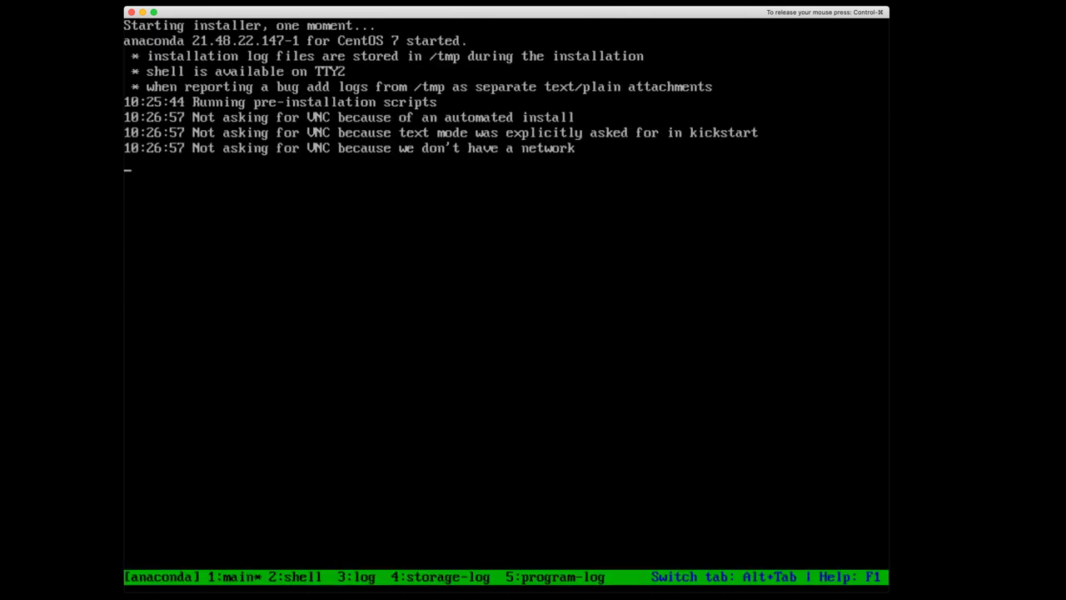